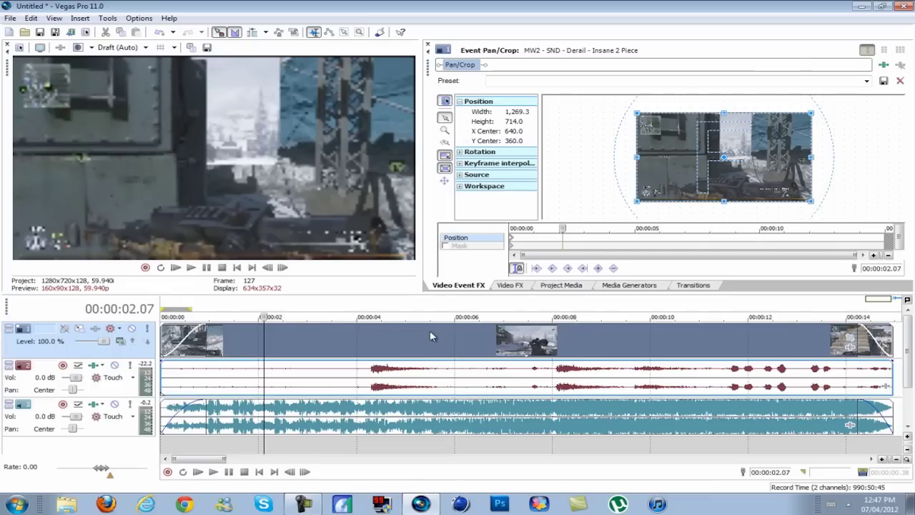
- Park the playhead at 00:00:03.28 on the scoped-in sniper shot
{"action": "left_click", "coordinate": [270, 331]}
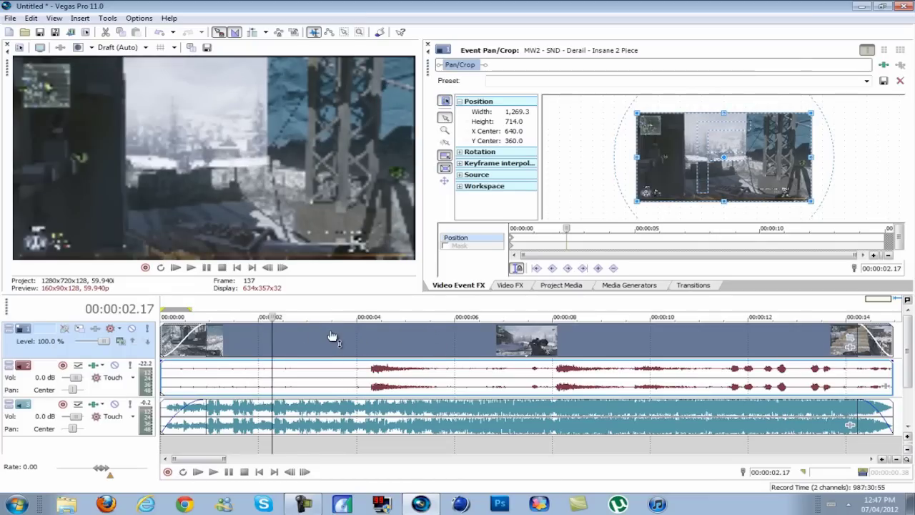
{"action": "left_click", "coordinate": [330, 330]}
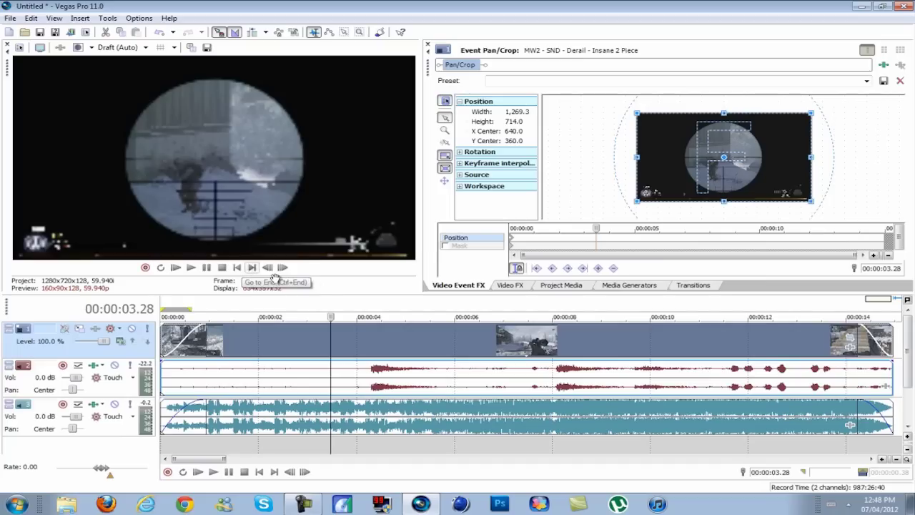
- Change the gameplay clip's resample switch from the event's Switches menu
{"action": "right_click", "coordinate": [294, 328]}
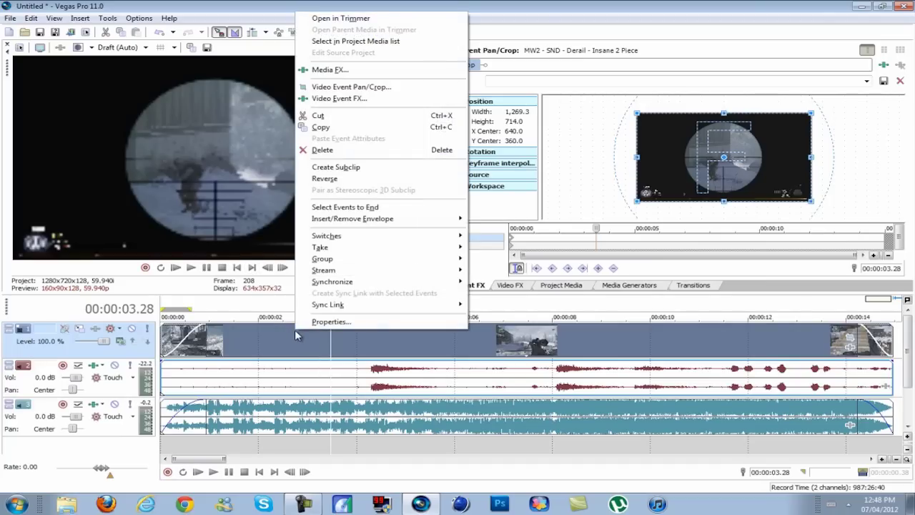
{"action": "mouse_move", "coordinate": [402, 237]}
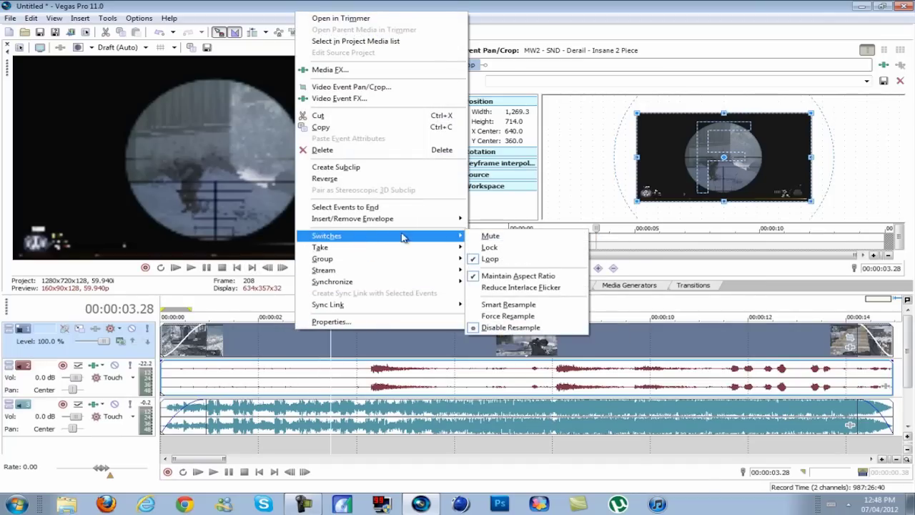
{"action": "left_click", "coordinate": [502, 326]}
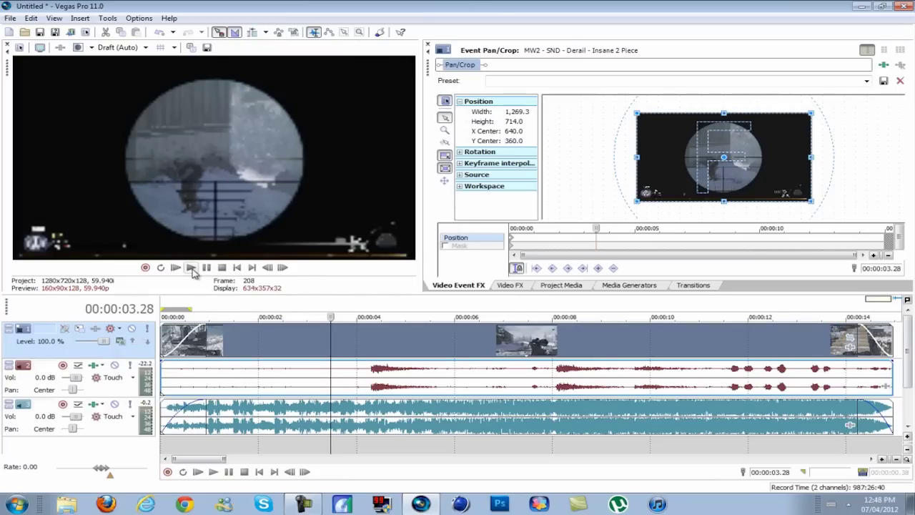
- Review the 00:00:05.09–10.26 loop, park at 00:00:08.22, and bring up the Video FX list
{"action": "left_click", "coordinate": [192, 270]}
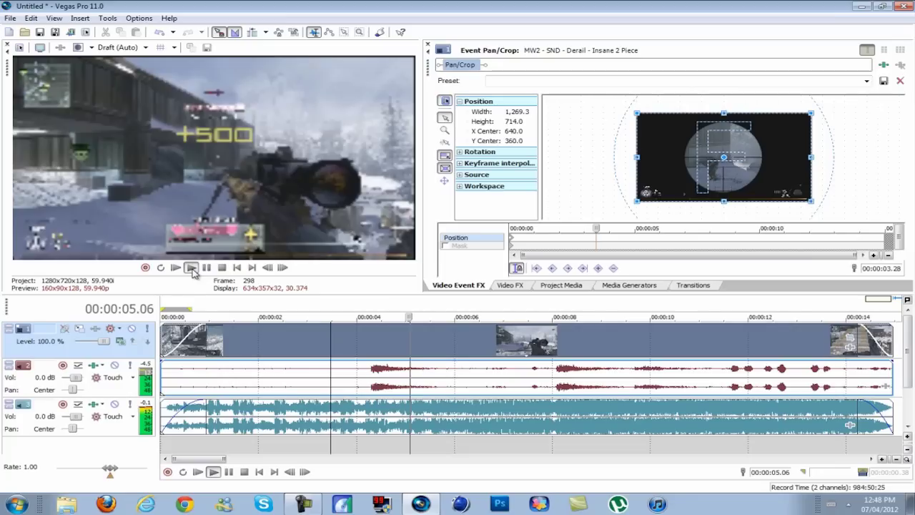
{"action": "left_click", "coordinate": [206, 267]}
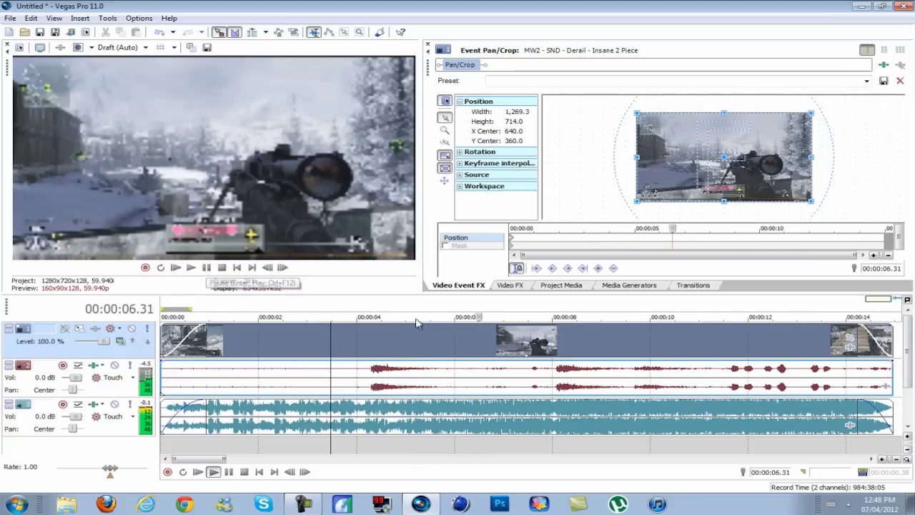
{"action": "left_click_drag", "start_coordinate": [466, 343], "coordinate": [537, 345]}
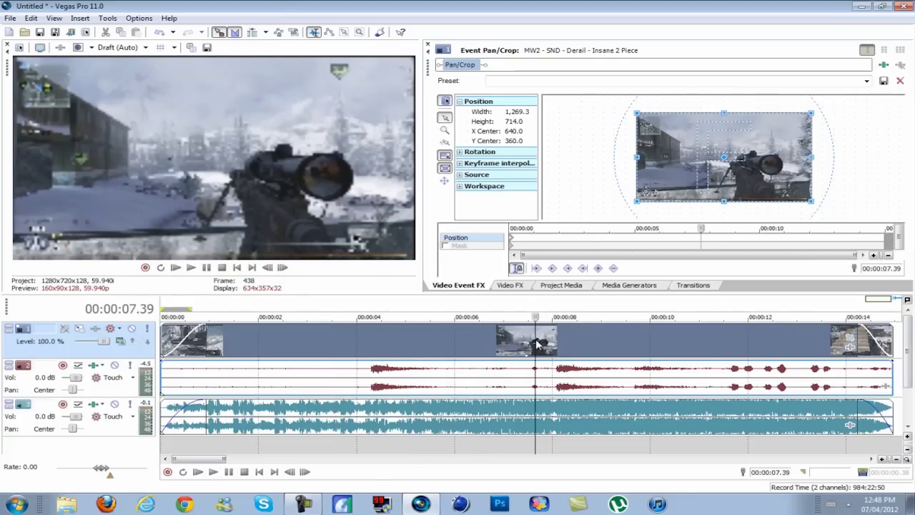
{"action": "left_click_drag", "start_coordinate": [671, 445], "coordinate": [413, 443]}
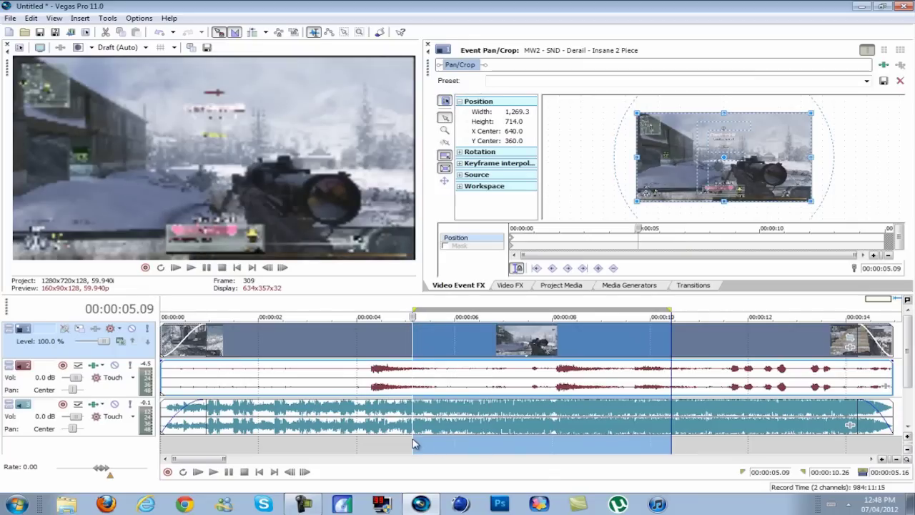
{"action": "left_click", "coordinate": [449, 450]}
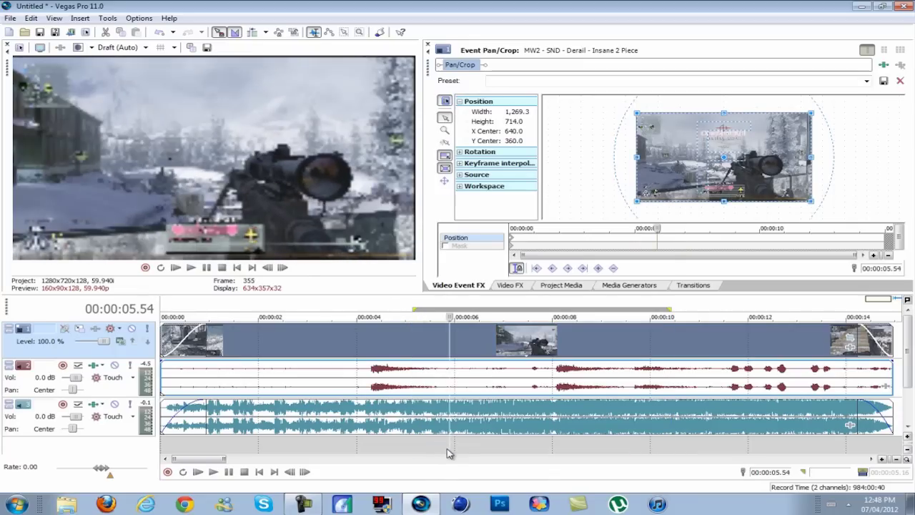
{"action": "key", "text": "space"}
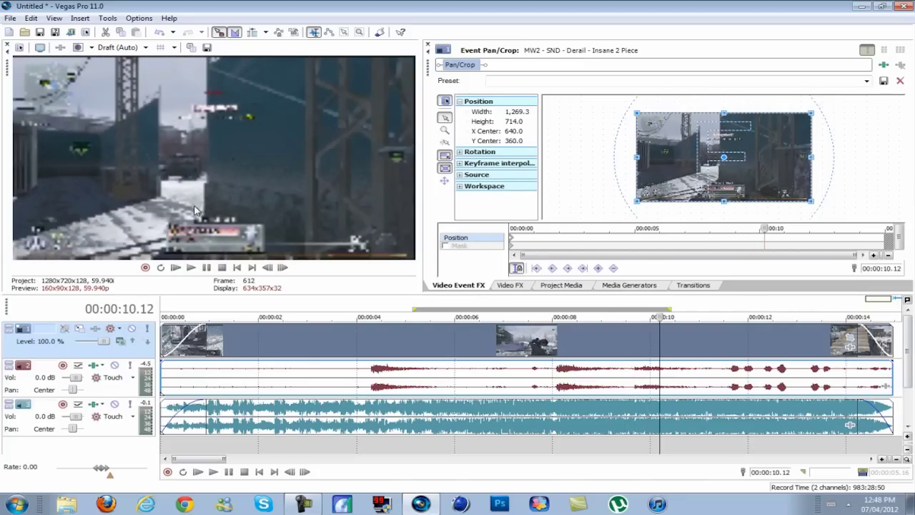
{"action": "left_click", "coordinate": [191, 266]}
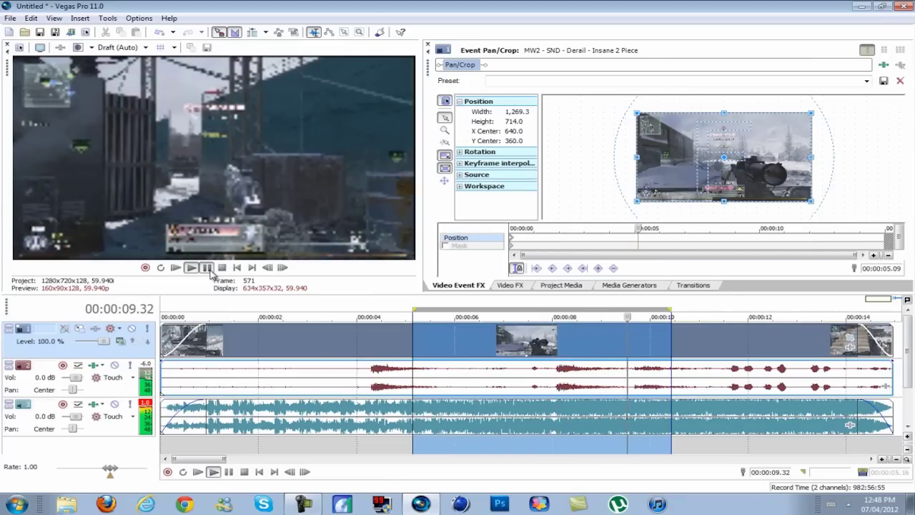
{"action": "left_click", "coordinate": [207, 267]}
{"action": "left_click", "coordinate": [570, 339]}
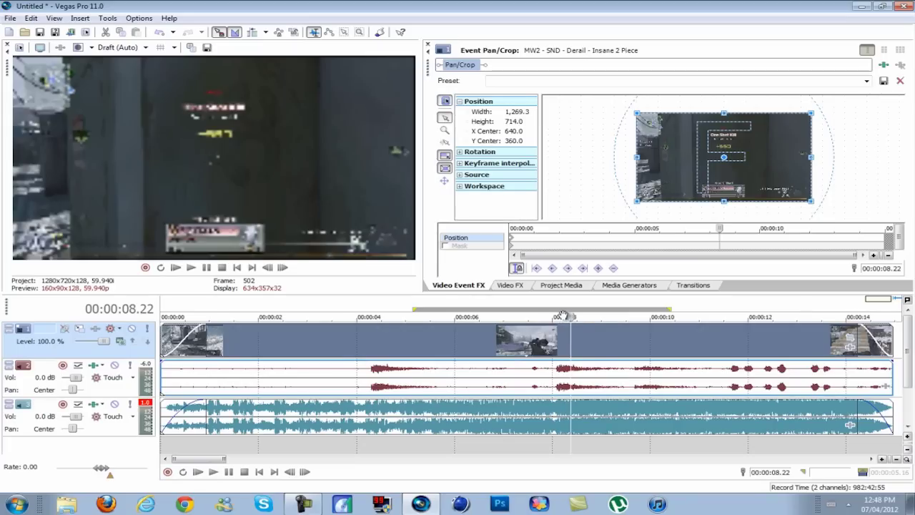
{"action": "left_click", "coordinate": [509, 284]}
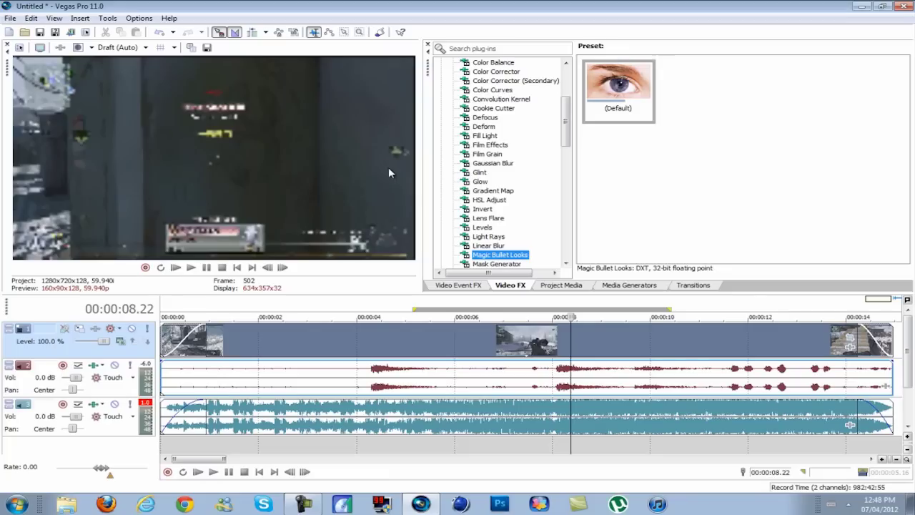
- Add Magic Bullet Looks, apply the Clean RGB Split(Faytal) look, and reset Chromatic Aberration to 0.000
{"action": "left_click", "coordinate": [620, 90]}
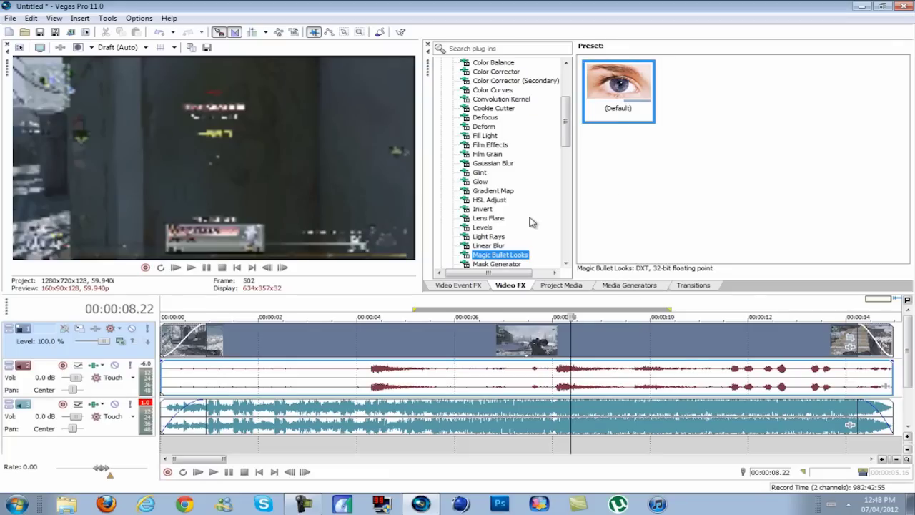
{"action": "left_click", "coordinate": [450, 111]}
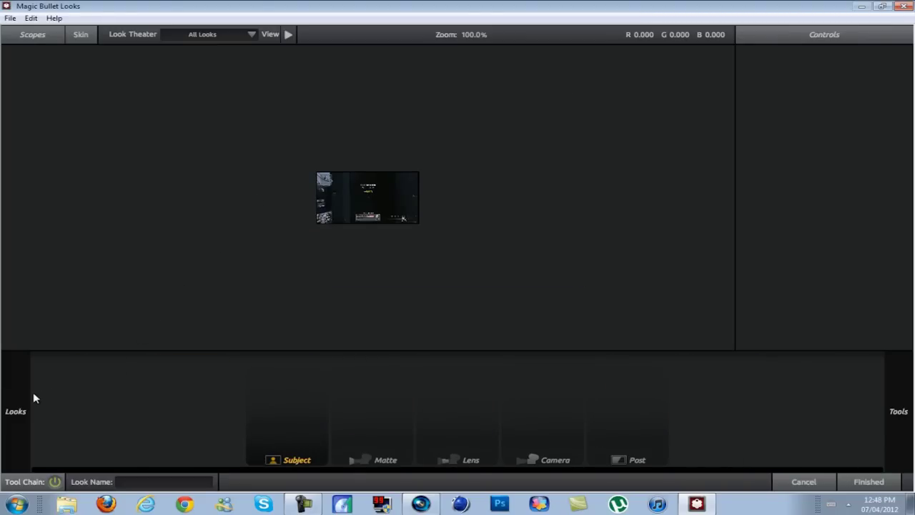
{"action": "mouse_move", "coordinate": [22, 385]}
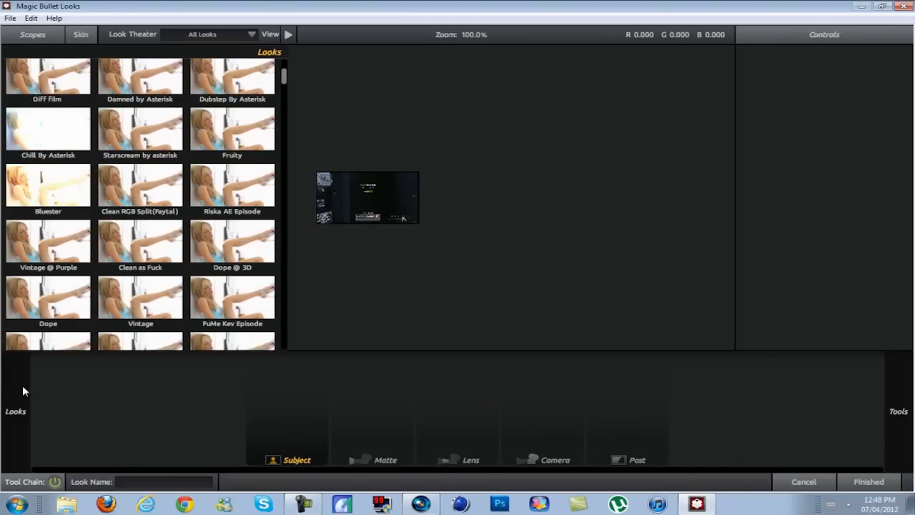
{"action": "scroll", "coordinate": [165, 143], "scroll_direction": "down", "scroll_amount": 1}
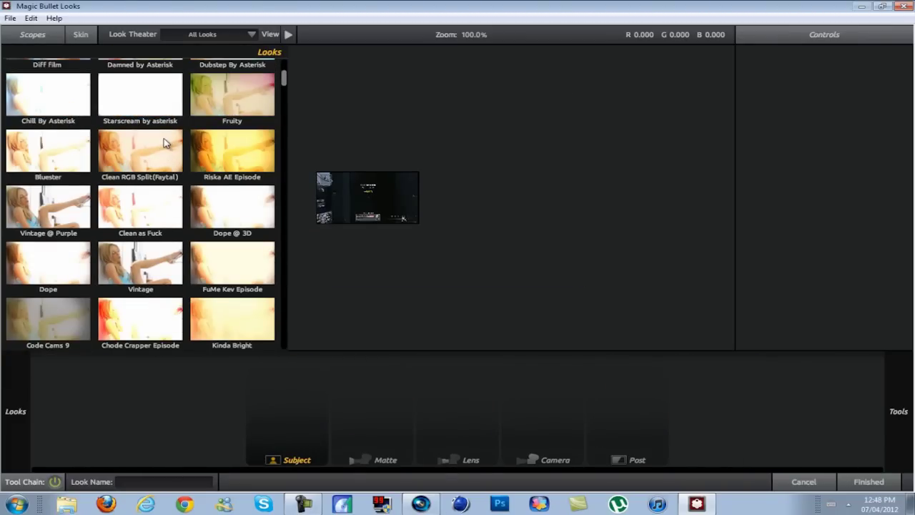
{"action": "left_click", "coordinate": [139, 151]}
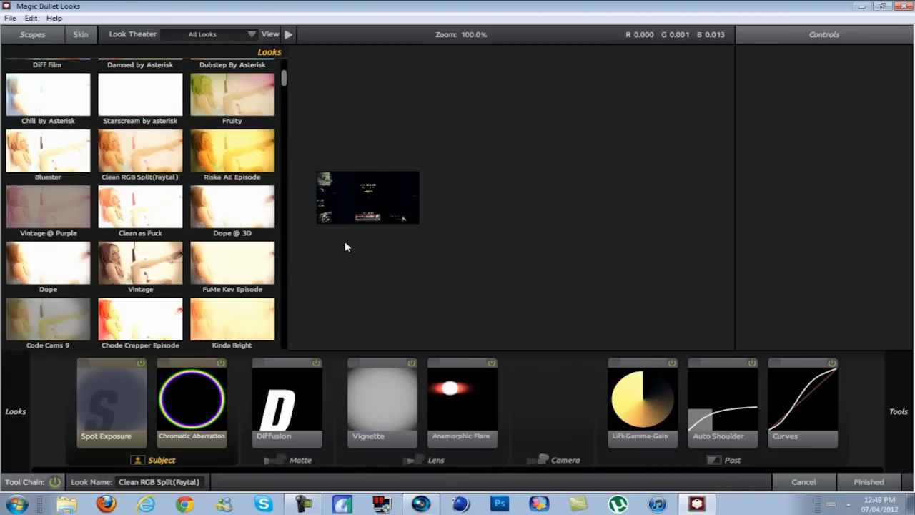
{"action": "left_click", "coordinate": [212, 389]}
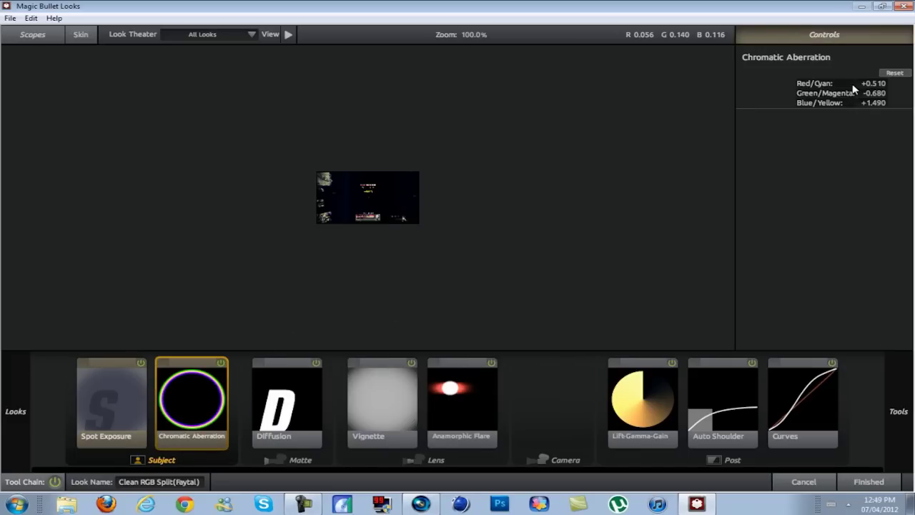
{"action": "left_click", "coordinate": [894, 72]}
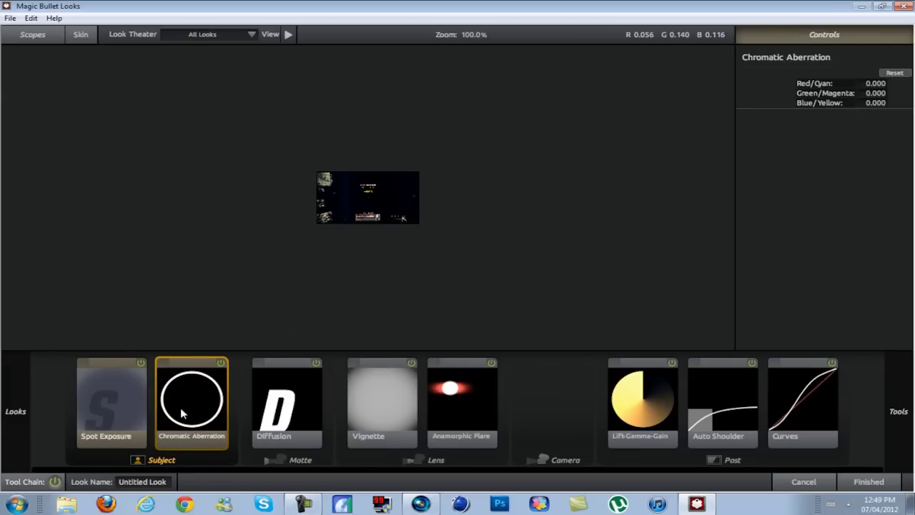
{"action": "mouse_move", "coordinate": [180, 407]}
{"action": "left_mouse_down"}
{"action": "mouse_move", "coordinate": [179, 363]}
{"action": "mouse_move", "coordinate": [188, 409]}
{"action": "left_mouse_up"}
- Apply the look to the clip and set preview quality to Preview (Full)
{"action": "left_click", "coordinate": [865, 482]}
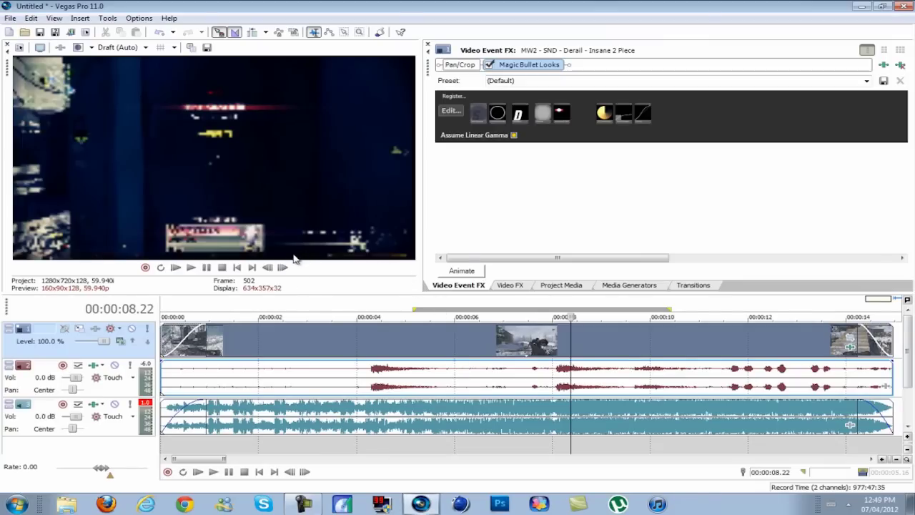
{"action": "left_click", "coordinate": [118, 47]}
{"action": "mouse_move", "coordinate": [128, 72]}
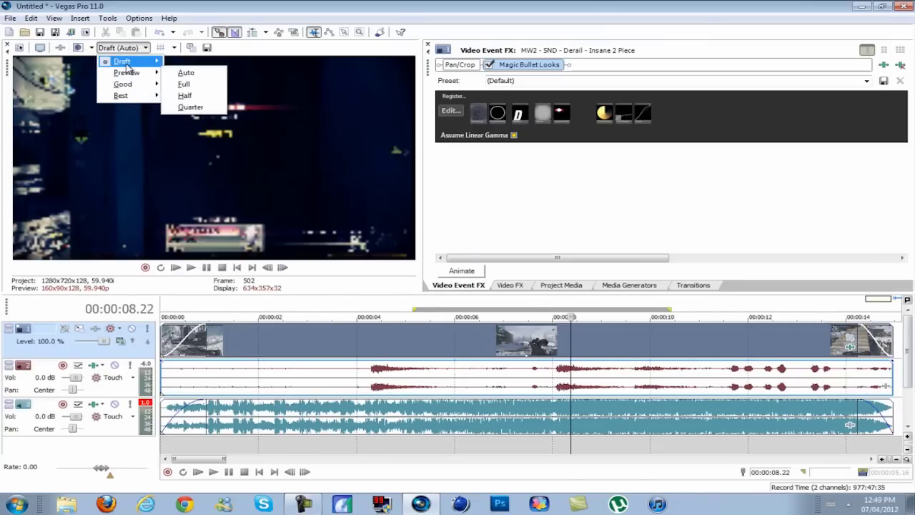
{"action": "left_click", "coordinate": [185, 83]}
- Move the playhead to 00:00:07.51, just before the shot, and zoom the timeline in
{"action": "left_click", "coordinate": [454, 356]}
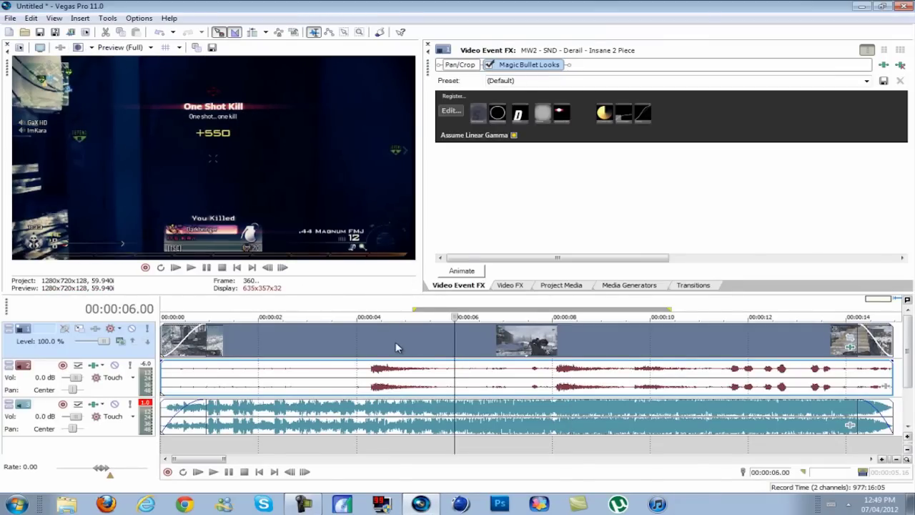
{"action": "left_click", "coordinate": [466, 346]}
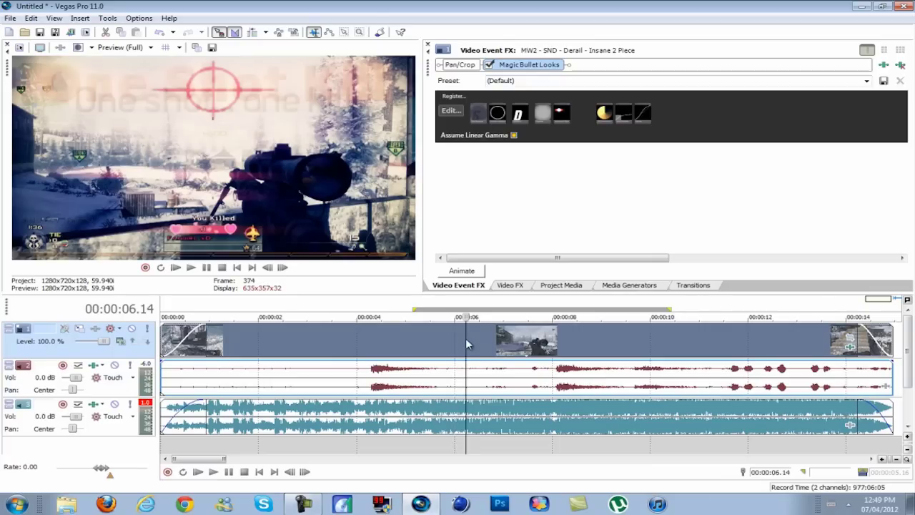
{"action": "left_click", "coordinate": [516, 339]}
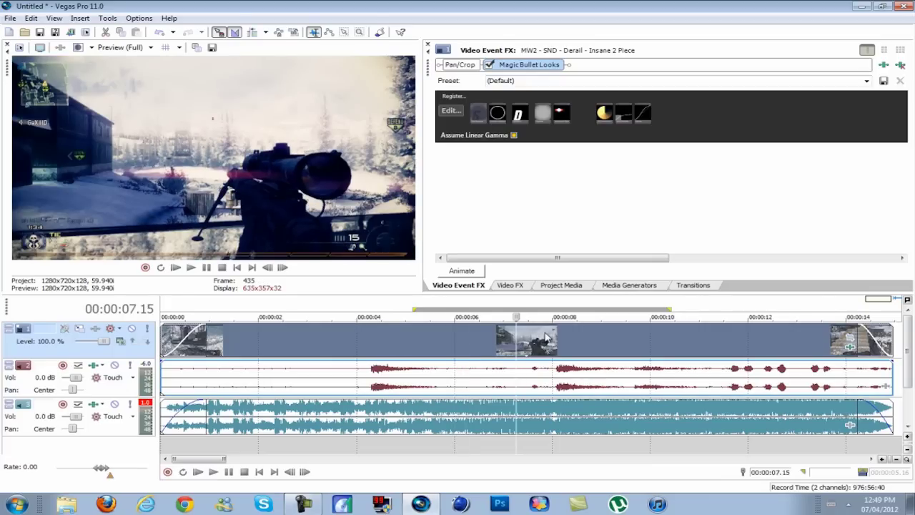
{"action": "left_click", "coordinate": [546, 338]}
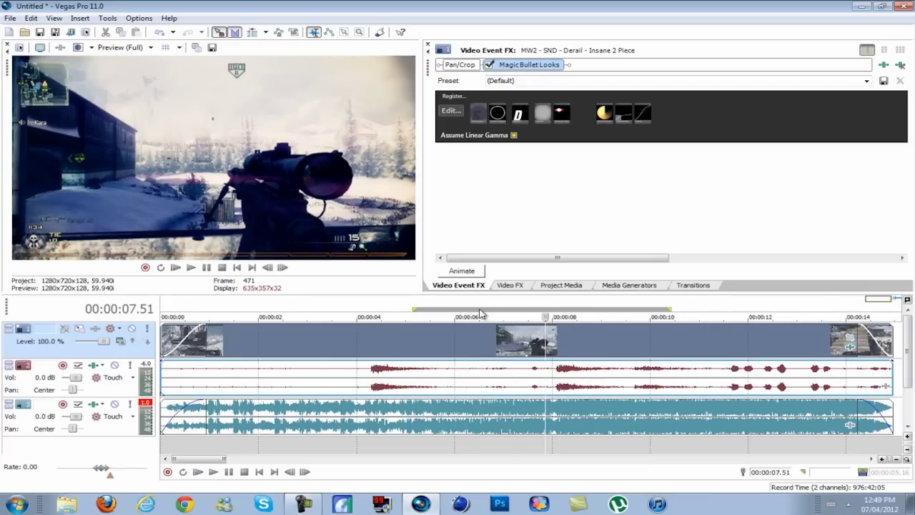
{"action": "scroll", "coordinate": [552, 336], "scroll_direction": "up", "scroll_amount": 4}
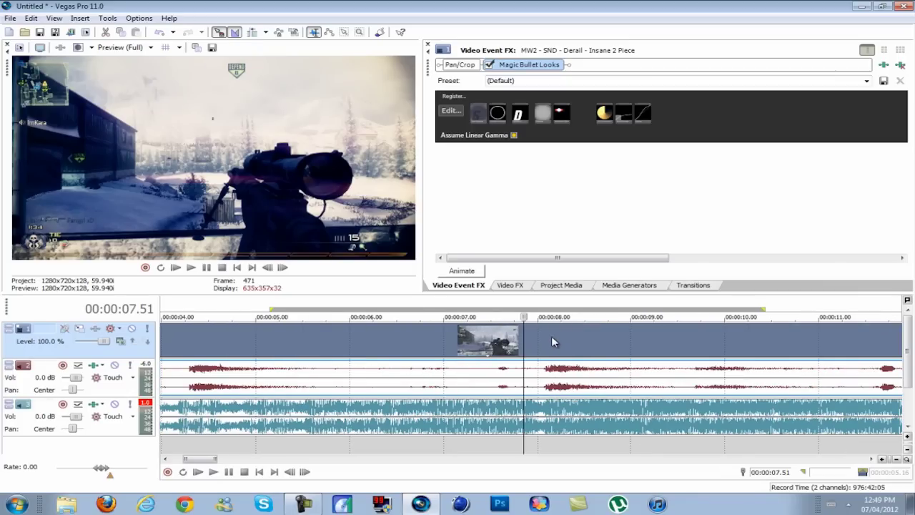
- Zoom to frame level and add marker 1 on the shot frame at 00:00:08.05
{"action": "left_click", "coordinate": [543, 336]}
{"action": "left_click", "coordinate": [576, 334]}
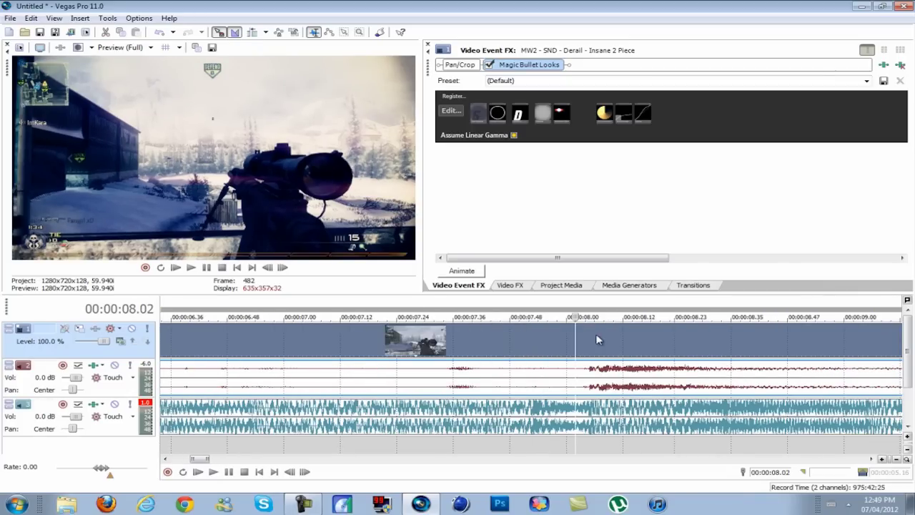
{"action": "left_click", "coordinate": [594, 335]}
{"action": "left_click", "coordinate": [589, 336]}
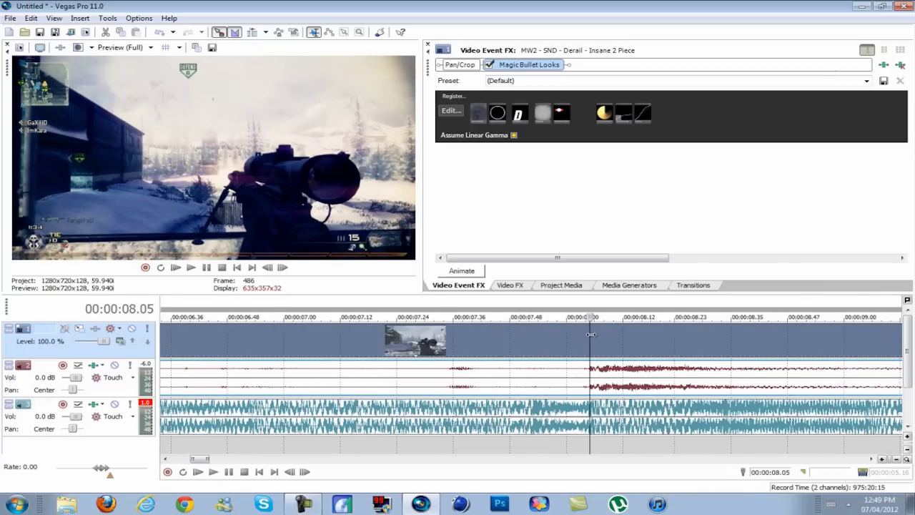
{"action": "scroll", "coordinate": [588, 339], "scroll_direction": "up", "scroll_amount": 2}
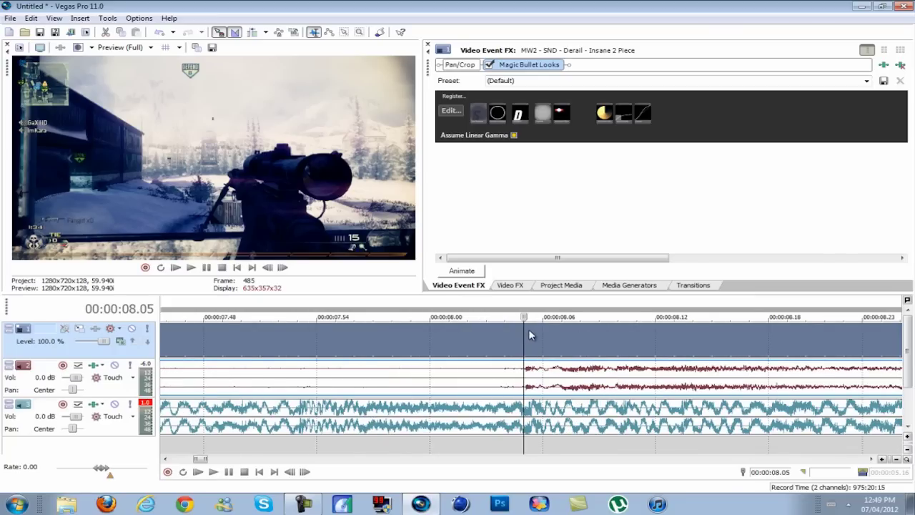
{"action": "scroll", "coordinate": [528, 329], "scroll_direction": "up", "scroll_amount": 5}
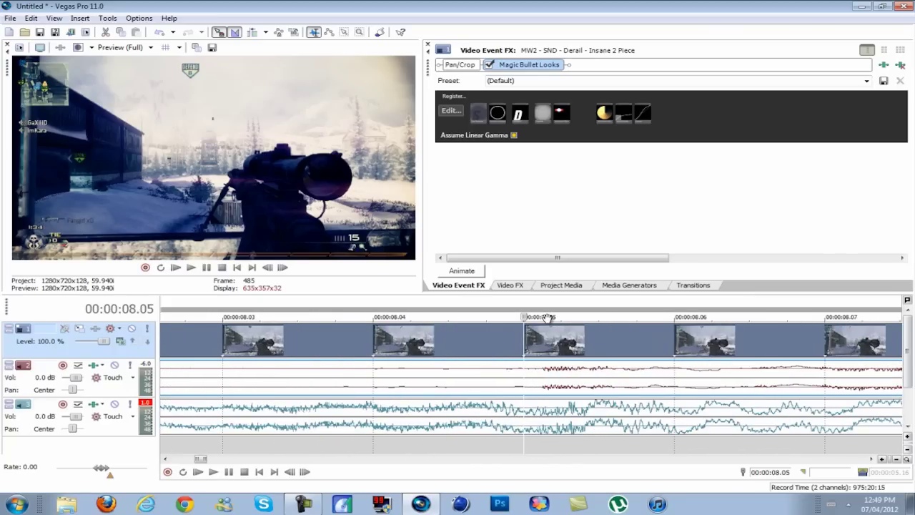
{"action": "key", "text": "Right"}
{"action": "key", "text": "Left"}
{"action": "key", "text": "m"}
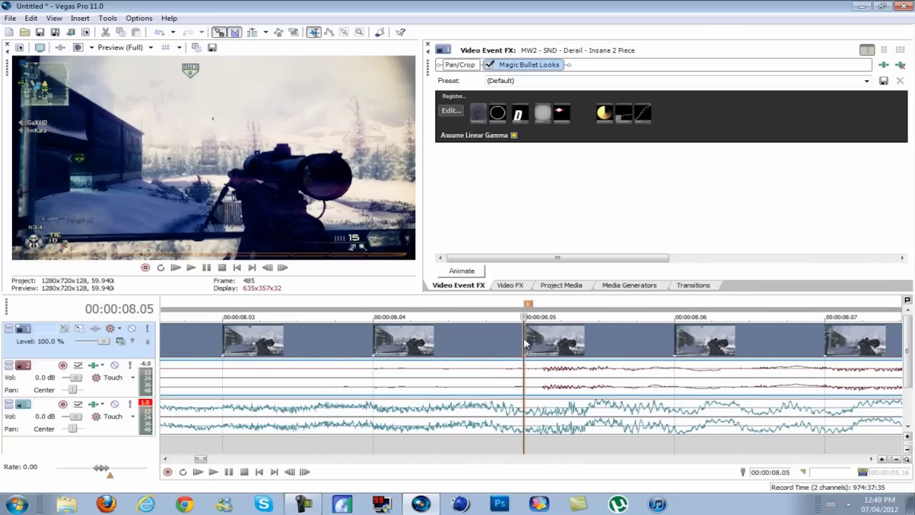
- Add marker 2 at the kill around 00:00:08.27, then return to 00:00:08.05
{"action": "scroll", "coordinate": [525, 345], "scroll_direction": "down", "scroll_amount": 5}
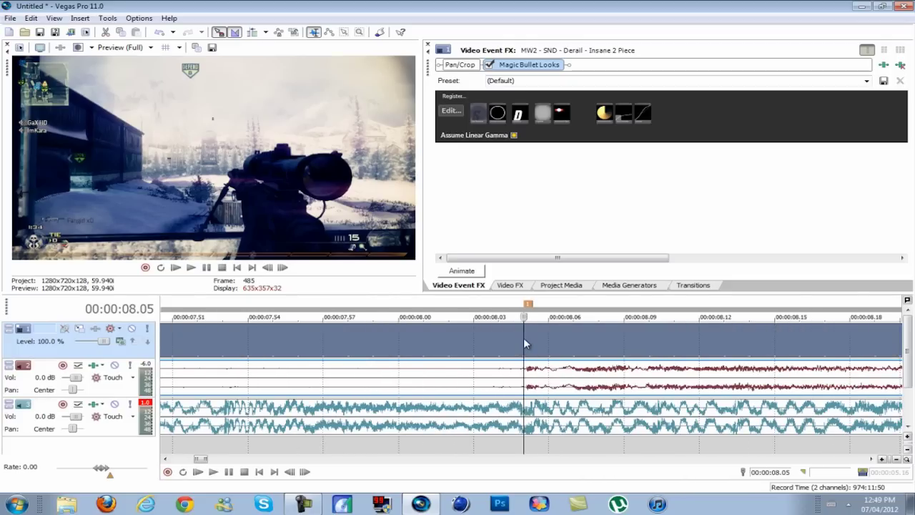
{"action": "left_click", "coordinate": [576, 340]}
{"action": "left_click", "coordinate": [593, 340]}
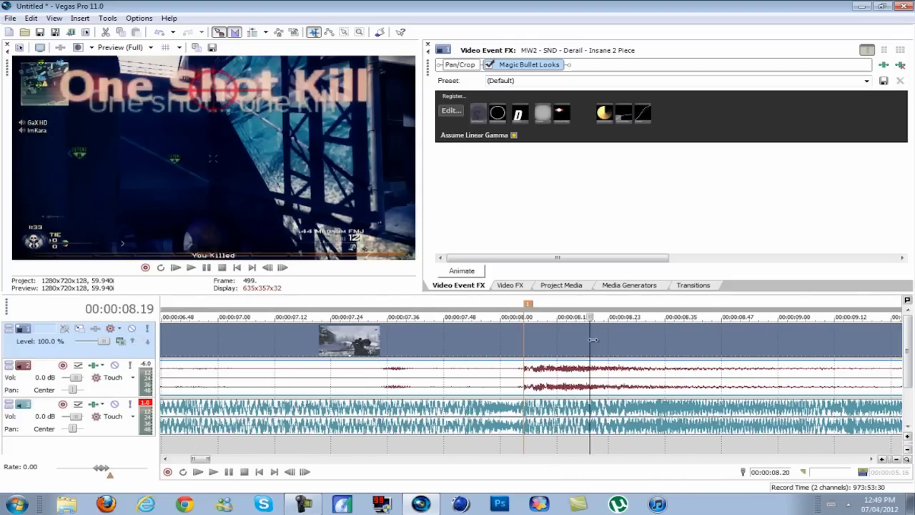
{"action": "left_click_drag", "start_coordinate": [592, 340], "coordinate": [634, 343]}
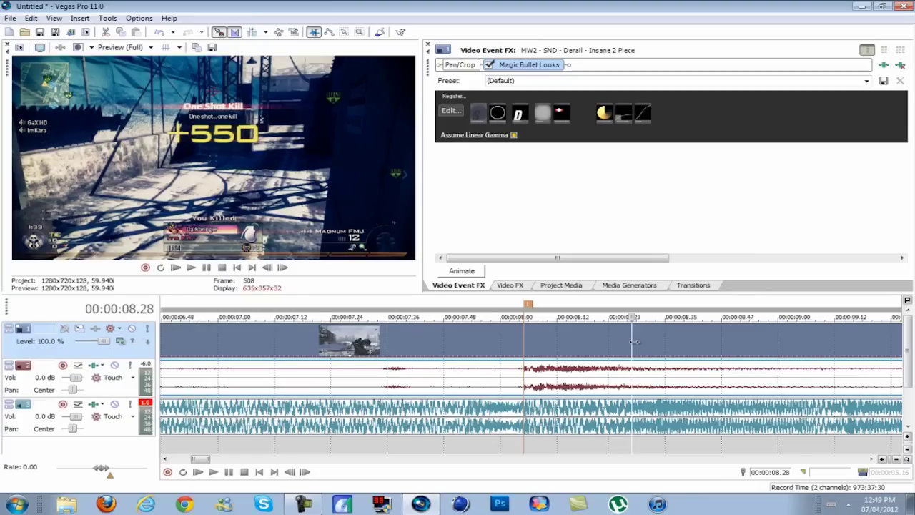
{"action": "left_click_drag", "start_coordinate": [634, 343], "coordinate": [637, 343]}
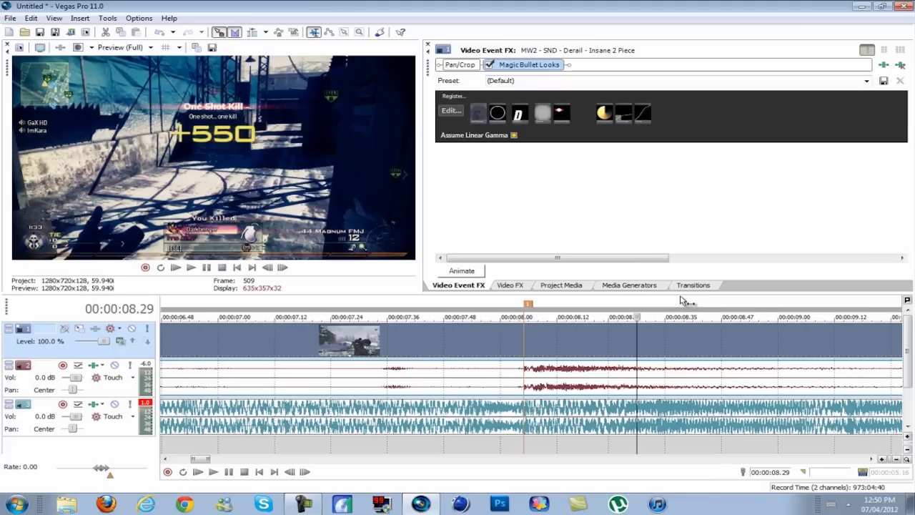
{"action": "left_click", "coordinate": [619, 343]}
{"action": "left_click_drag", "start_coordinate": [619, 342], "coordinate": [637, 339]}
{"action": "key", "text": "m"}
{"action": "left_click", "coordinate": [519, 330]}
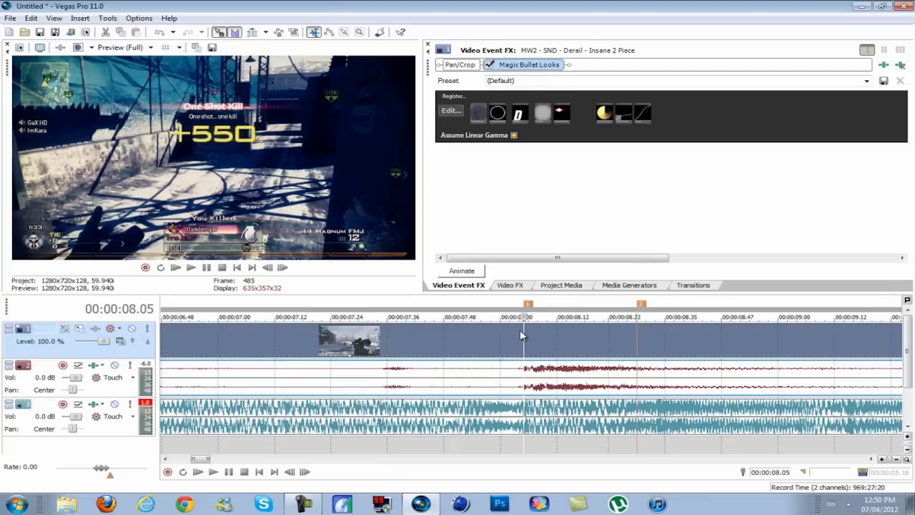
{"action": "scroll", "coordinate": [520, 330], "scroll_direction": "up", "scroll_amount": 2}
{"action": "scroll", "coordinate": [520, 330], "scroll_direction": "up", "scroll_amount": 1}
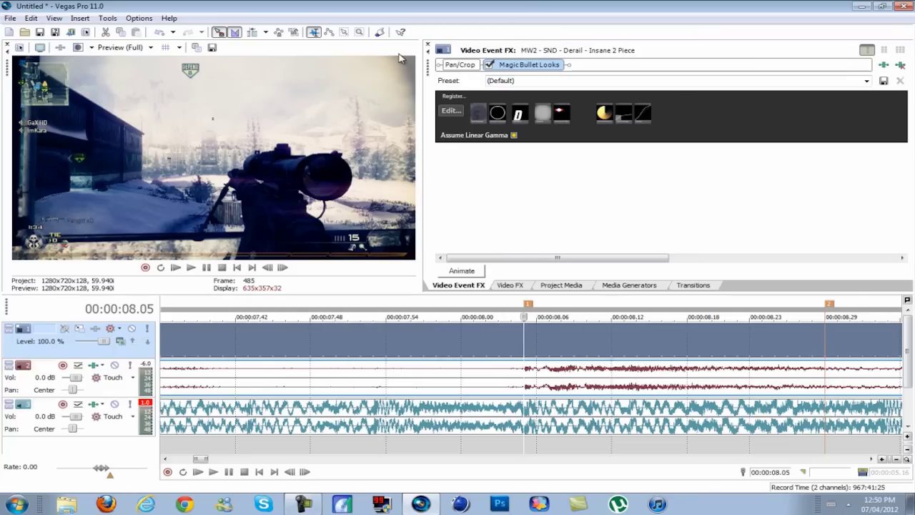
- Animate Magic Bullet Looks with Sync Cursor, keyframing 00:00:08.05 and moving to 00:00:08.29
{"action": "left_click_drag", "start_coordinate": [427, 69], "coordinate": [492, 45]}
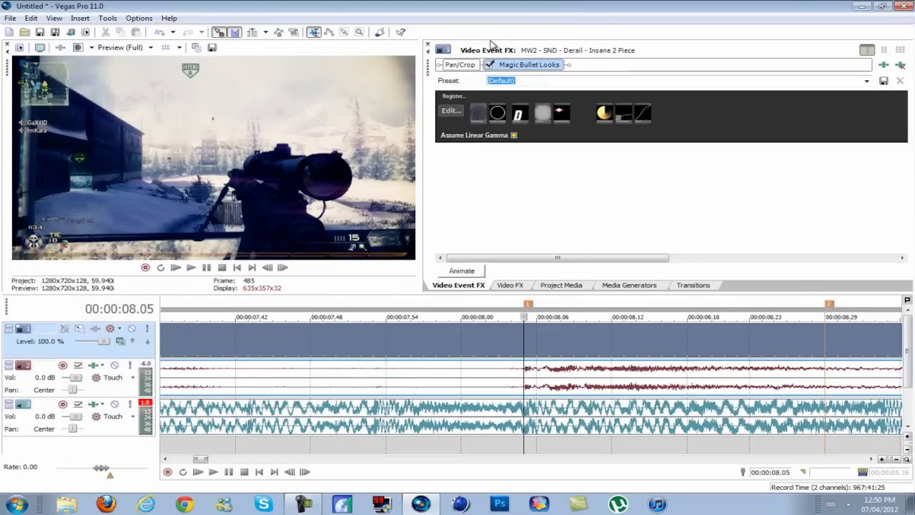
{"action": "left_click", "coordinate": [518, 65]}
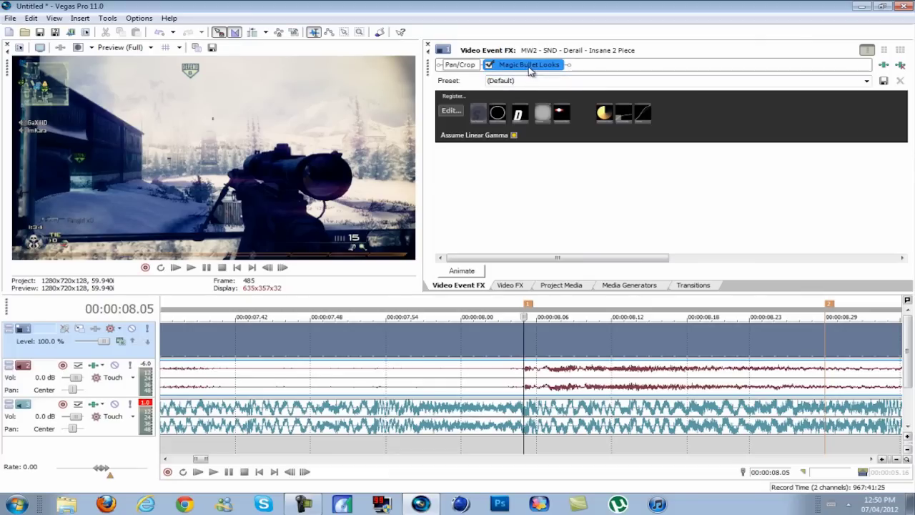
{"action": "left_click", "coordinate": [462, 270]}
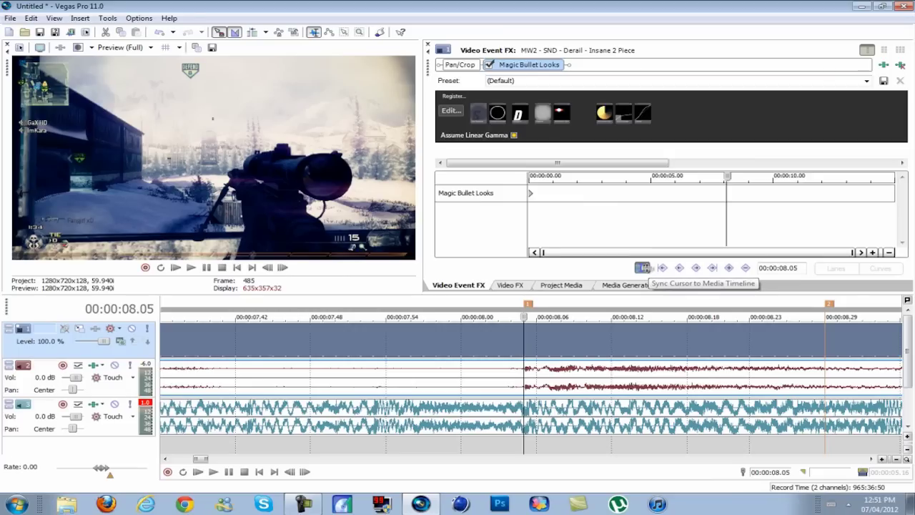
{"action": "left_click", "coordinate": [645, 269]}
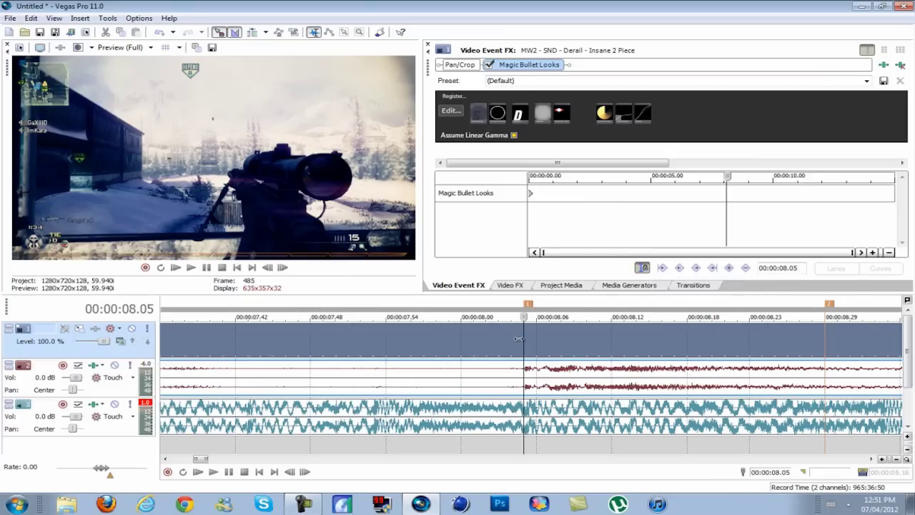
{"action": "left_click", "coordinate": [728, 268]}
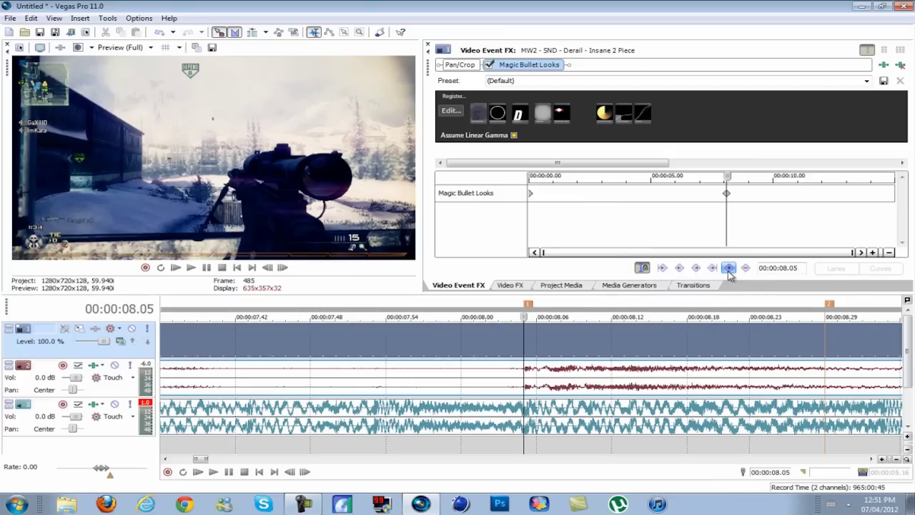
{"action": "left_click", "coordinate": [826, 336]}
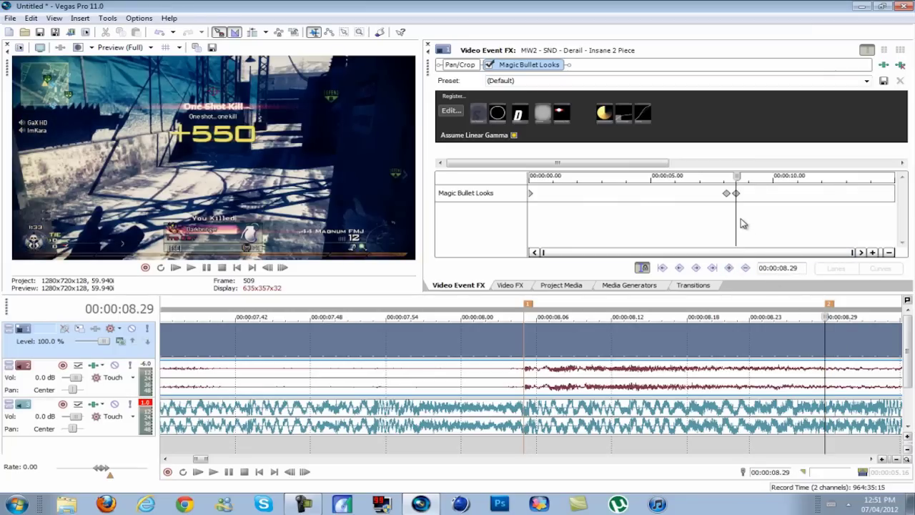
- Step frame by frame around the 08.05 keyframe, then launch the Magic Bullet Looks editor
{"action": "left_click", "coordinate": [726, 192]}
{"action": "scroll", "coordinate": [726, 207], "scroll_direction": "up", "scroll_amount": 5}
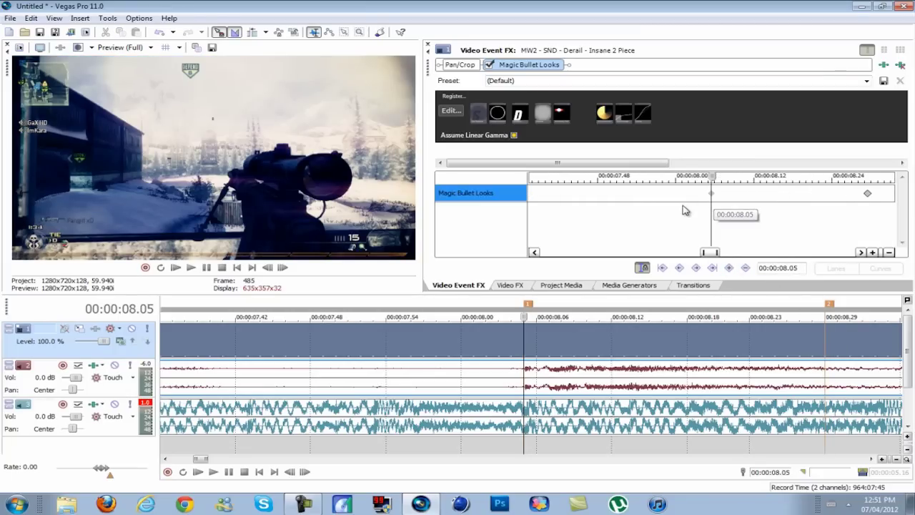
{"action": "scroll", "coordinate": [685, 210], "scroll_direction": "up", "scroll_amount": 2}
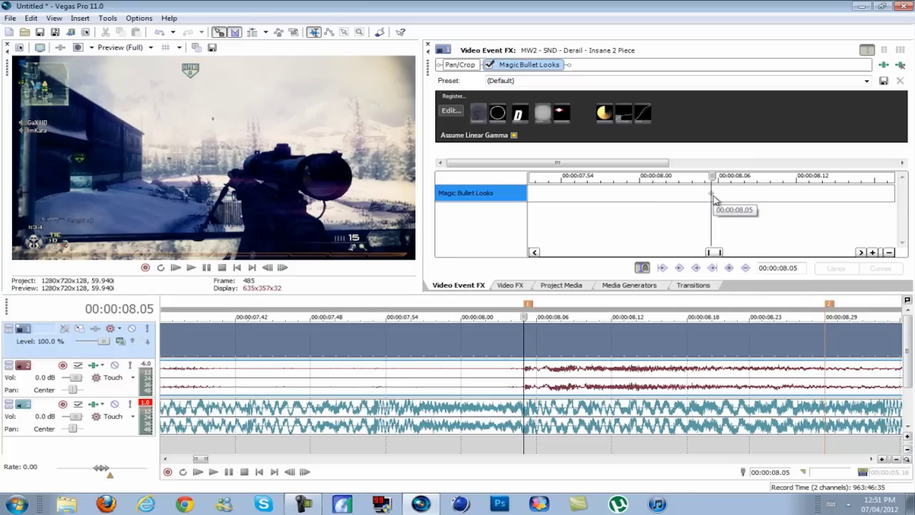
{"action": "key", "text": "Right"}
{"action": "key", "text": "Right"}
{"action": "key", "text": "Right"}
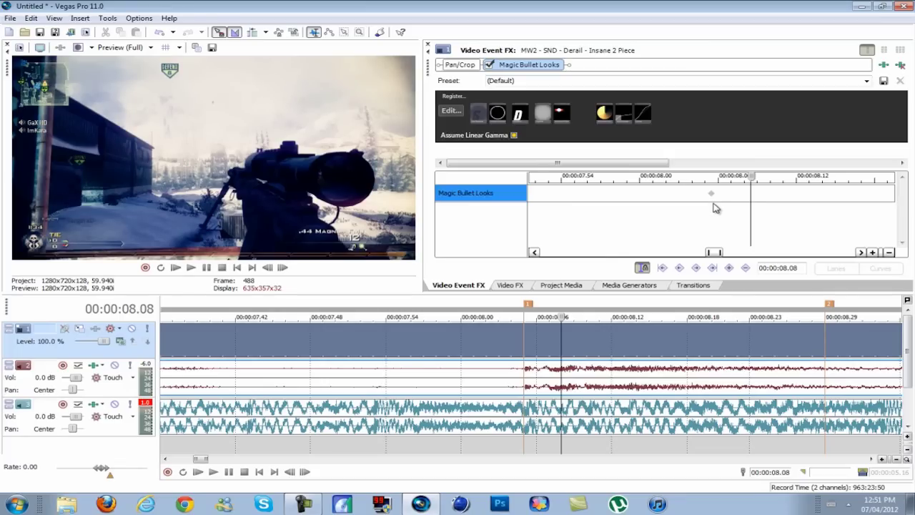
{"action": "left_click", "coordinate": [267, 267]}
{"action": "left_click", "coordinate": [268, 267]}
{"action": "left_click", "coordinate": [267, 267]}
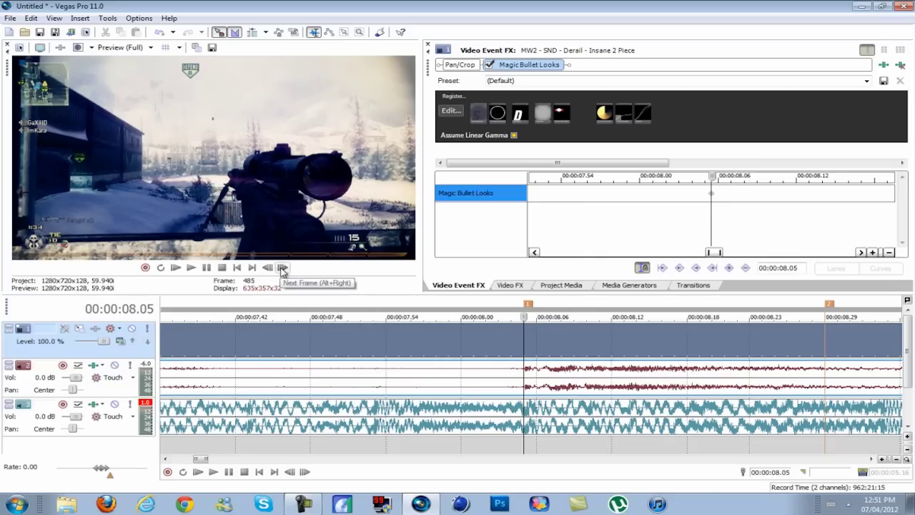
{"action": "left_click", "coordinate": [283, 267]}
{"action": "left_click", "coordinate": [282, 268]}
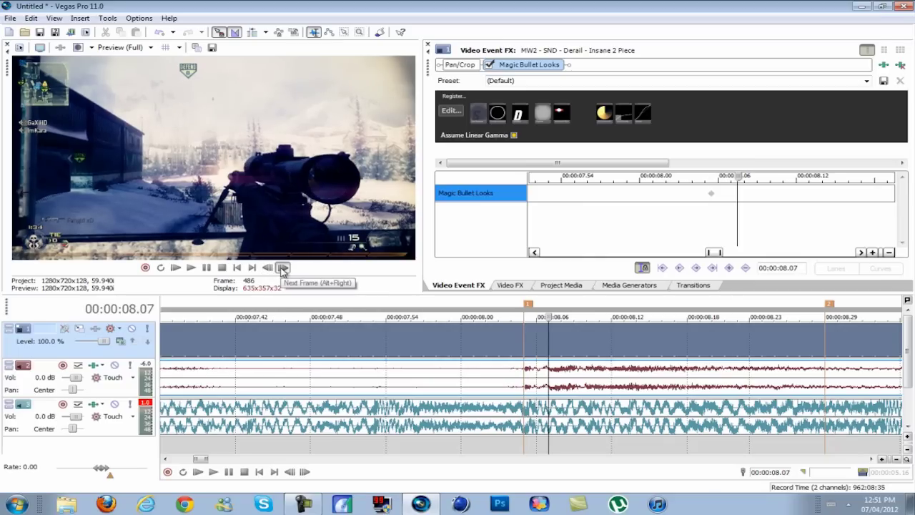
{"action": "left_click", "coordinate": [712, 196]}
{"action": "key", "text": "Right"}
{"action": "key", "text": "Right"}
{"action": "key", "text": "Right"}
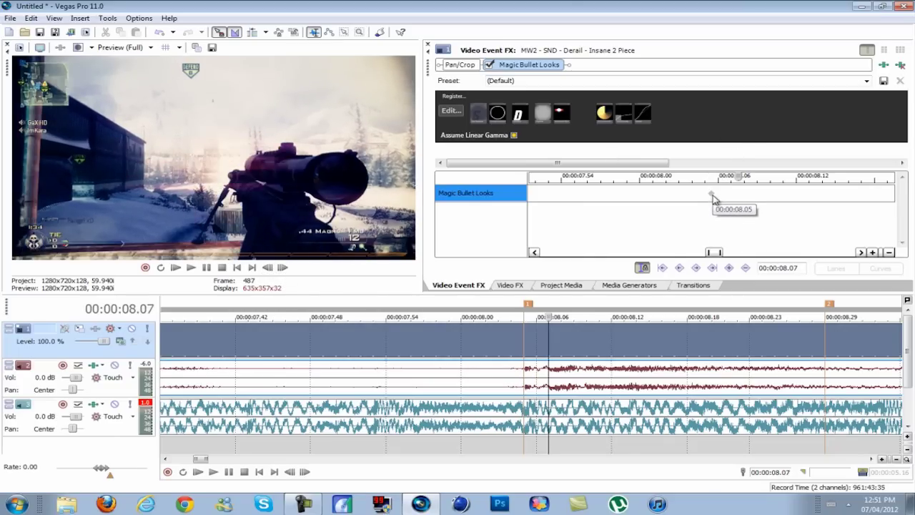
{"action": "left_click", "coordinate": [450, 112]}
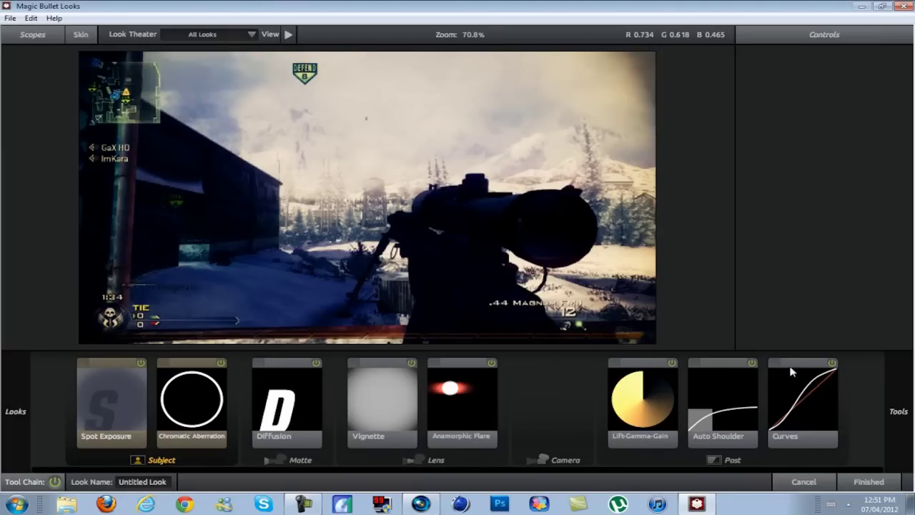
- Close the look editor and set preview quality to Best (Full)
{"action": "left_click", "coordinate": [866, 480]}
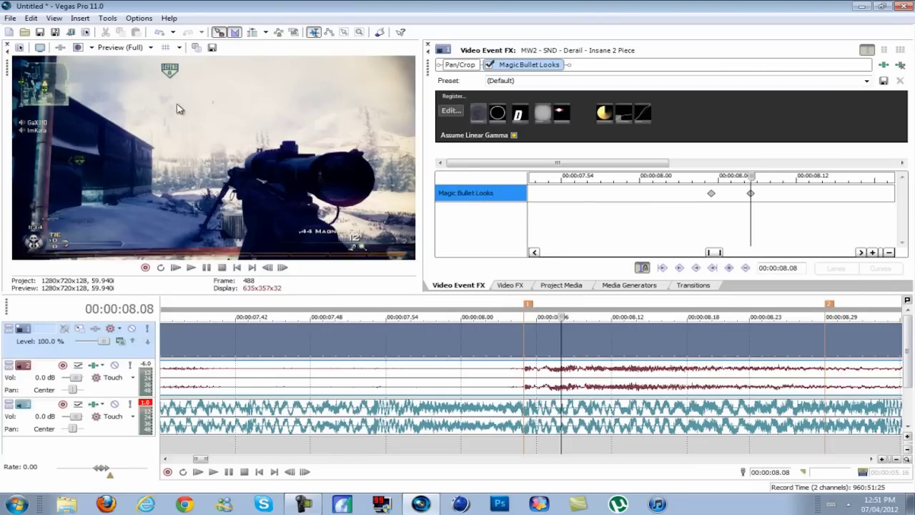
{"action": "left_click", "coordinate": [125, 48]}
{"action": "mouse_move", "coordinate": [119, 95]}
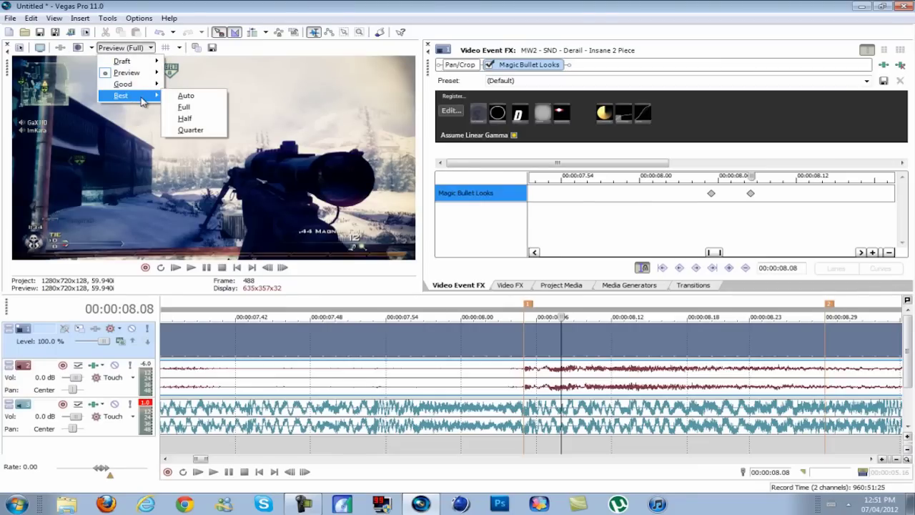
{"action": "left_click", "coordinate": [187, 108]}
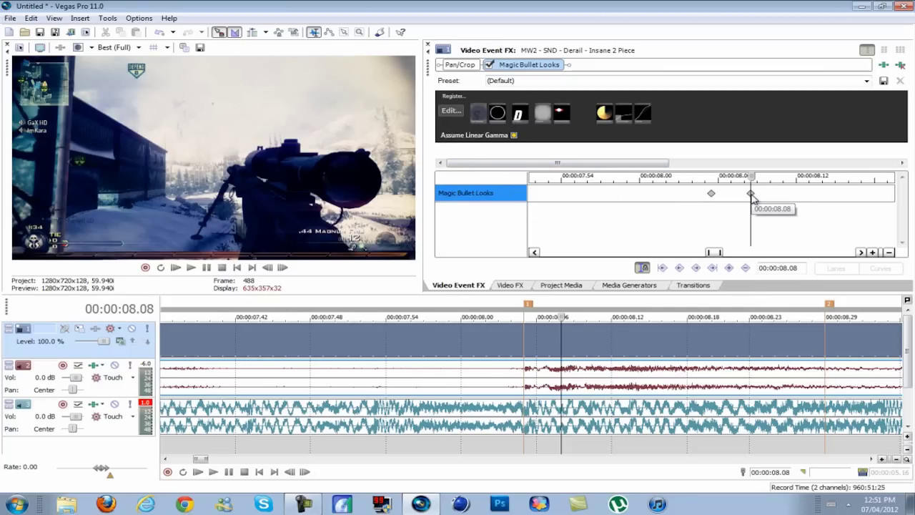
- Raise Chromatic Aberration Red/Cyan to +4.200 at the 00:00:08.08 keyframe
{"action": "left_click", "coordinate": [450, 115]}
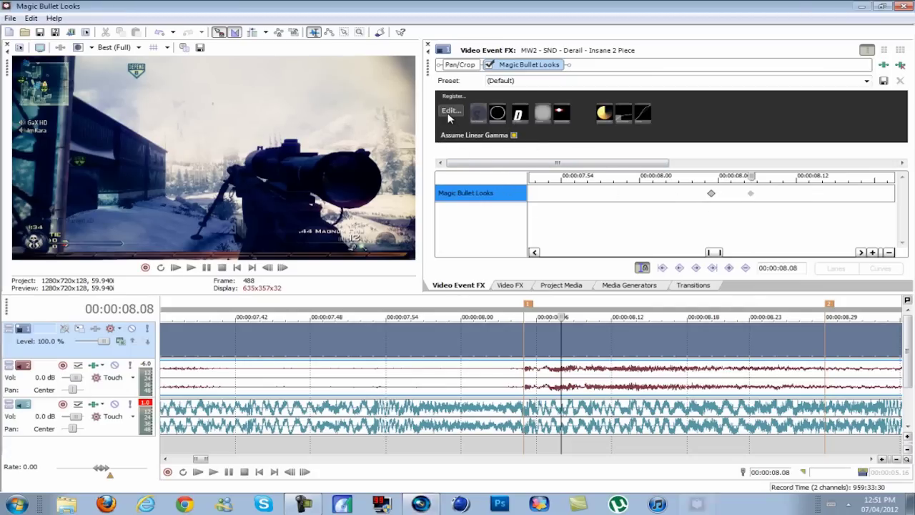
{"action": "left_click", "coordinate": [201, 394]}
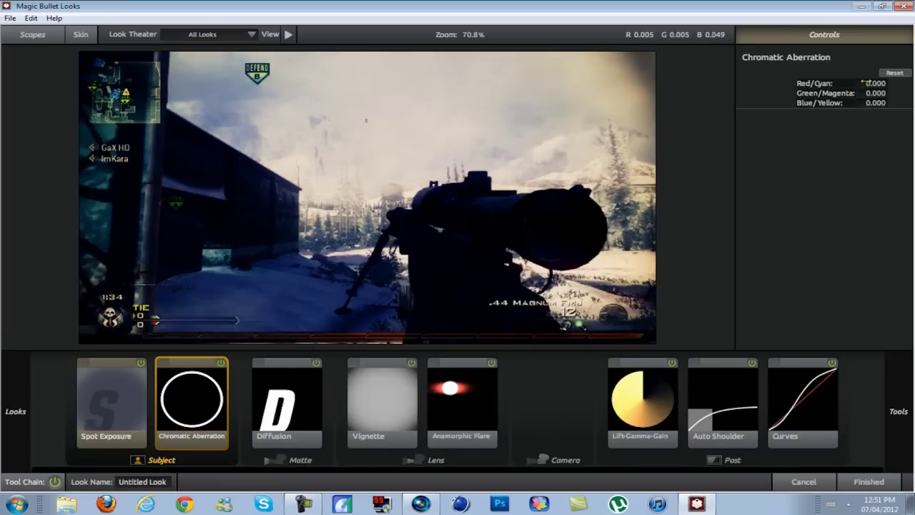
{"action": "left_click_drag", "start_coordinate": [863, 83], "coordinate": [910, 83]}
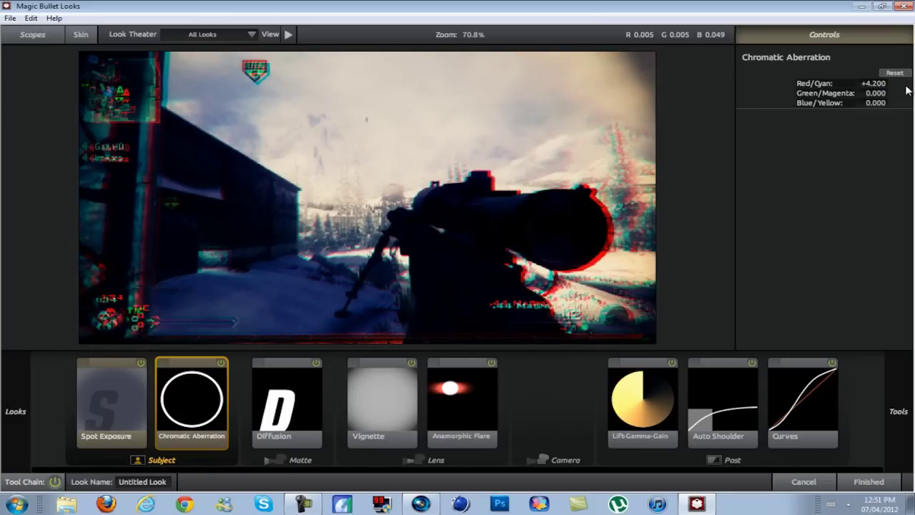
{"action": "left_click", "coordinate": [876, 481]}
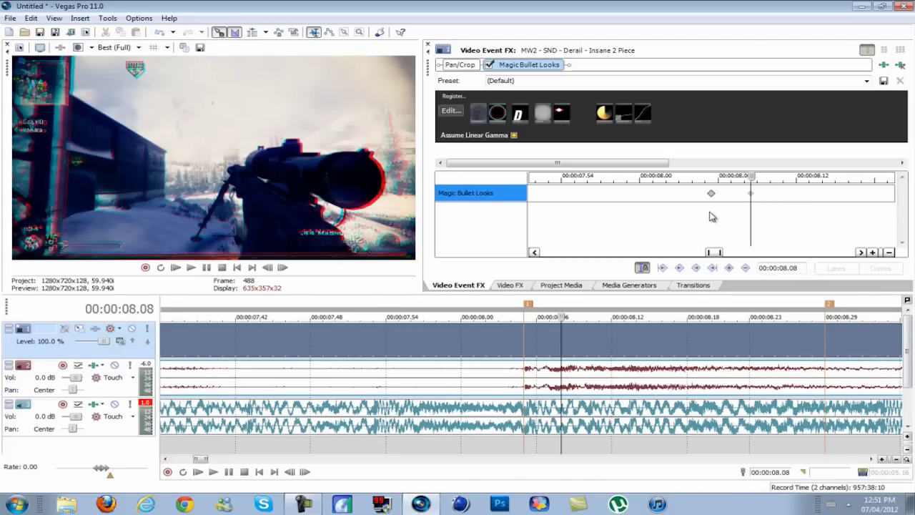
{"action": "left_click", "coordinate": [453, 112]}
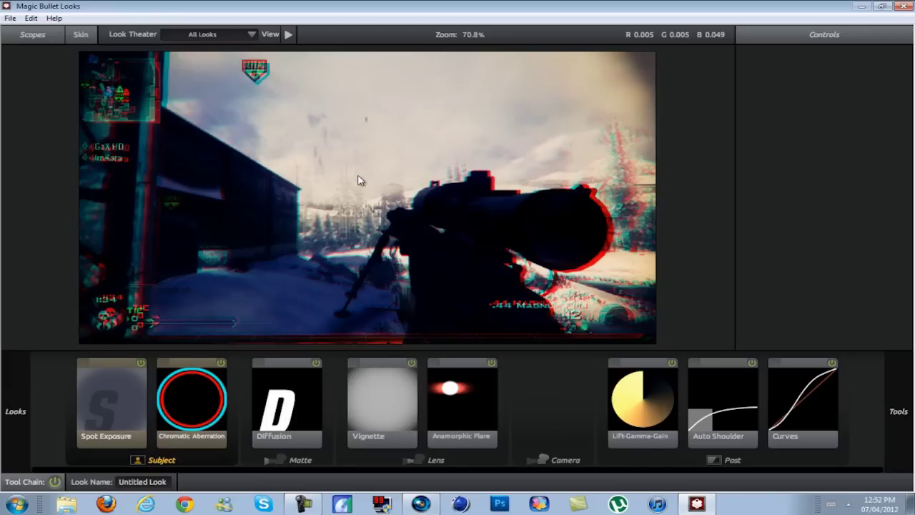
- Keyframe Chromatic Aberration Green/Magenta at +7.020 at 00:00:08.11 and apply the look
{"action": "left_click", "coordinate": [205, 408]}
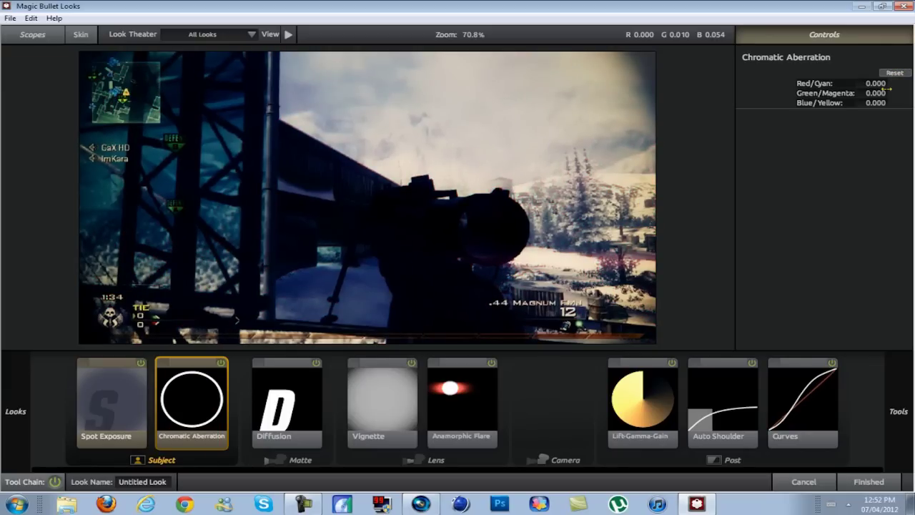
{"action": "left_click_drag", "start_coordinate": [857, 93], "coordinate": [888, 498]}
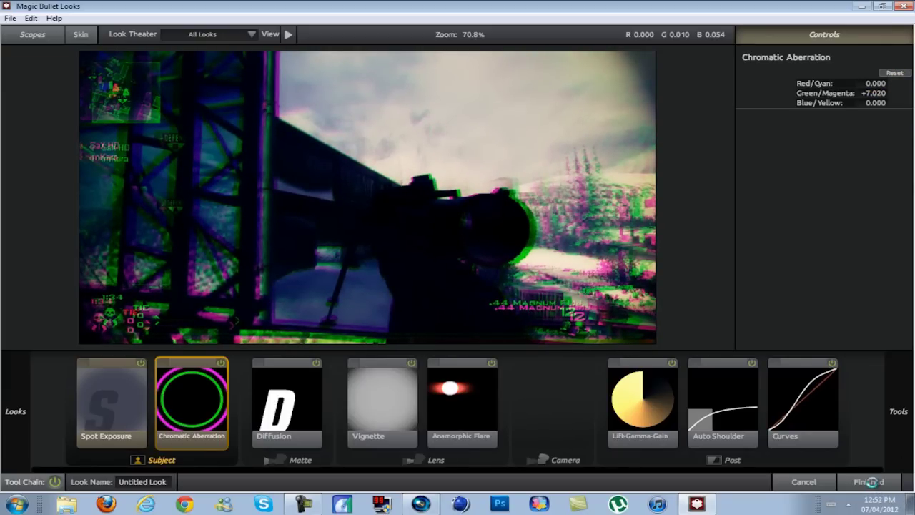
{"action": "left_click", "coordinate": [870, 481]}
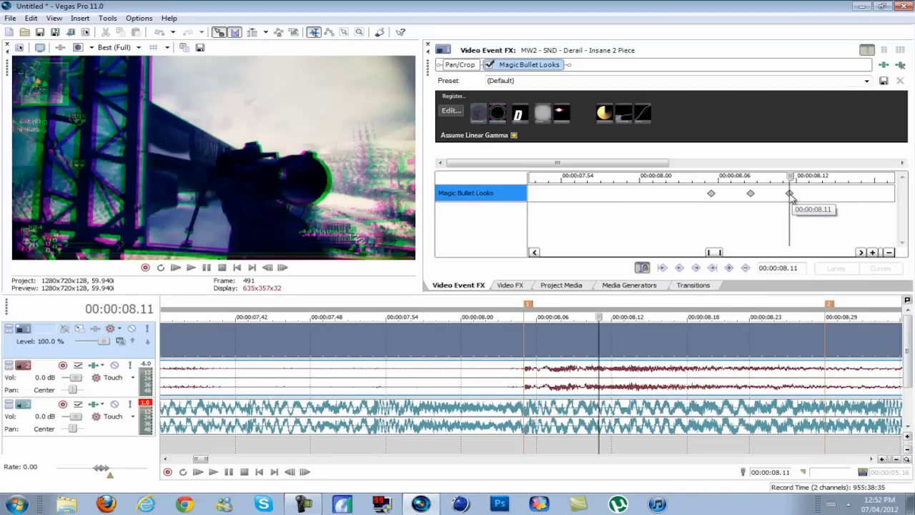
{"action": "key", "text": "space"}
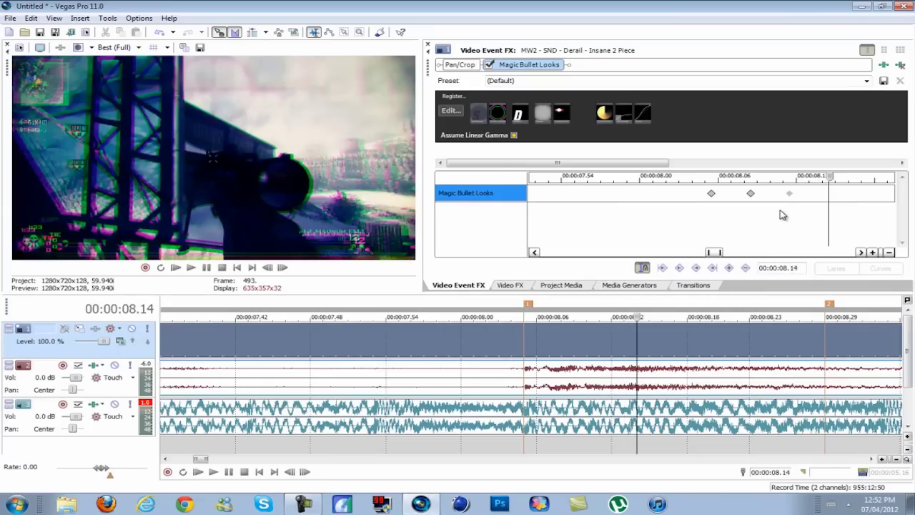
- At 08.14, zero Green/Magenta and alternate aberration offsets: Red/Cyan -9.8, Blue/Yellow -13, Red/Cyan +9.8
{"action": "left_click", "coordinate": [449, 111]}
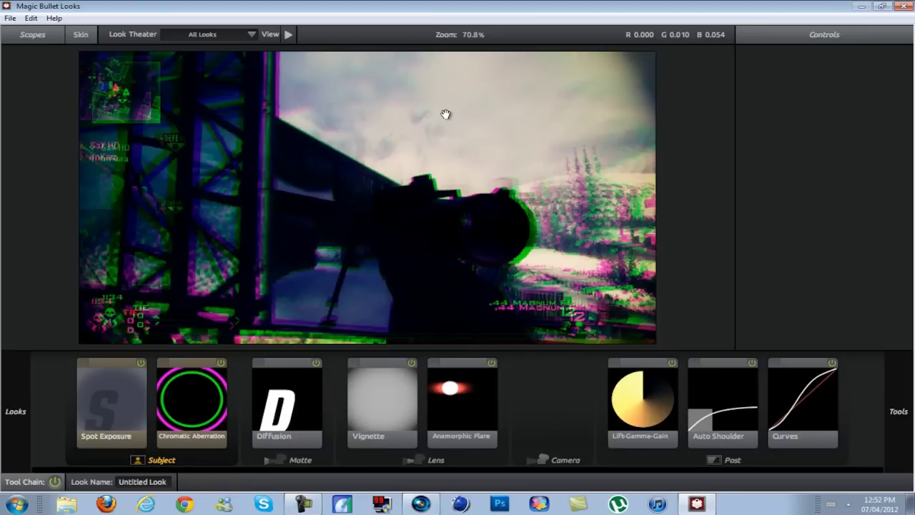
{"action": "left_click", "coordinate": [175, 407]}
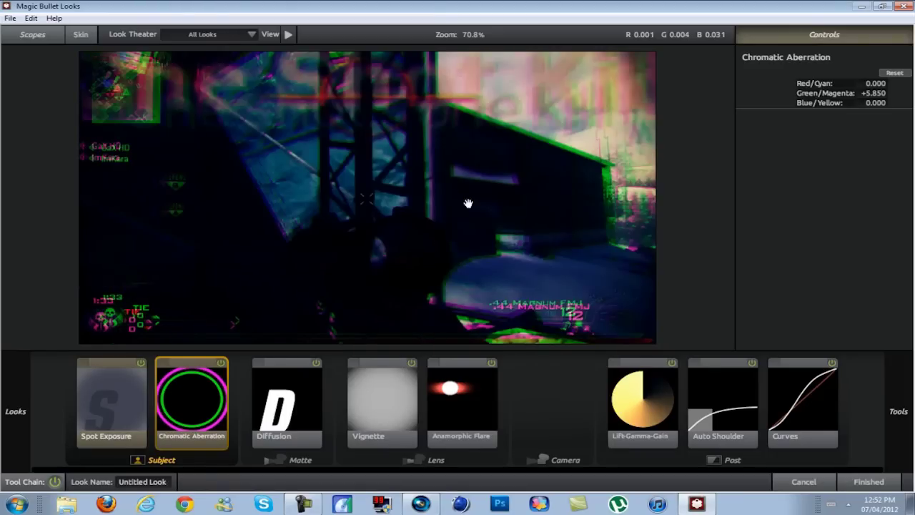
{"action": "left_click", "coordinate": [894, 73]}
{"action": "left_click_drag", "start_coordinate": [875, 83], "coordinate": [829, 82]}
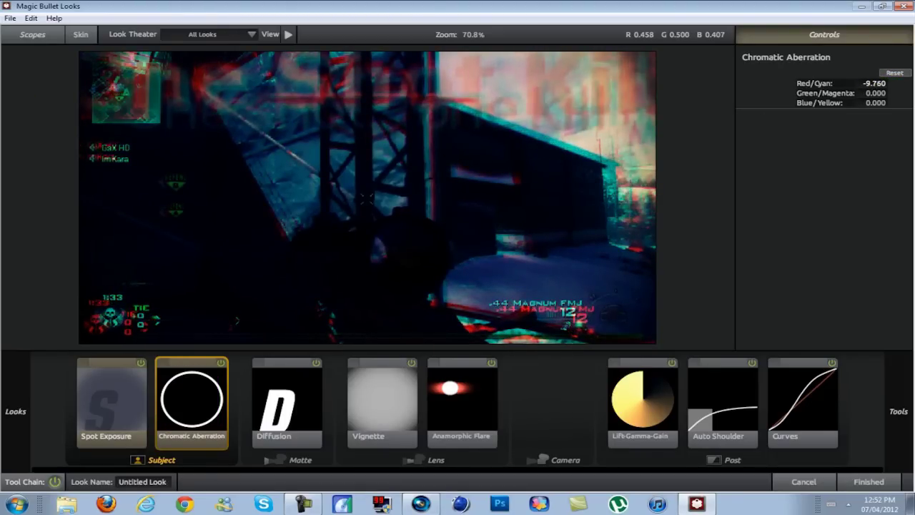
{"action": "left_click", "coordinate": [870, 484]}
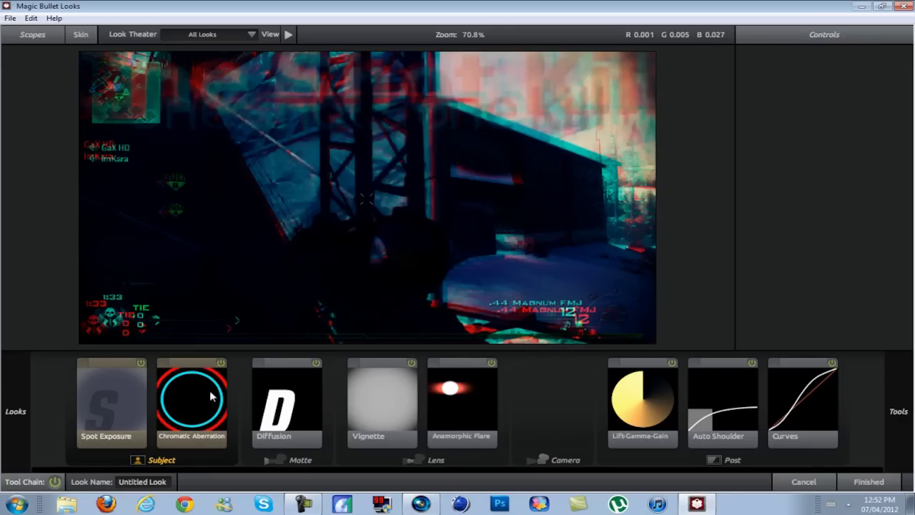
{"action": "left_click_drag", "start_coordinate": [875, 102], "coordinate": [847, 102]}
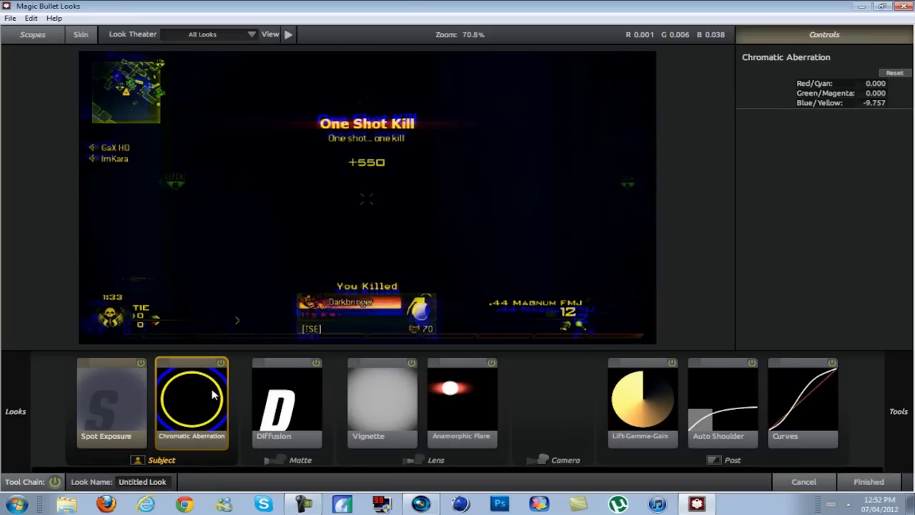
{"action": "left_click_drag", "start_coordinate": [875, 82], "coordinate": [913, 114]}
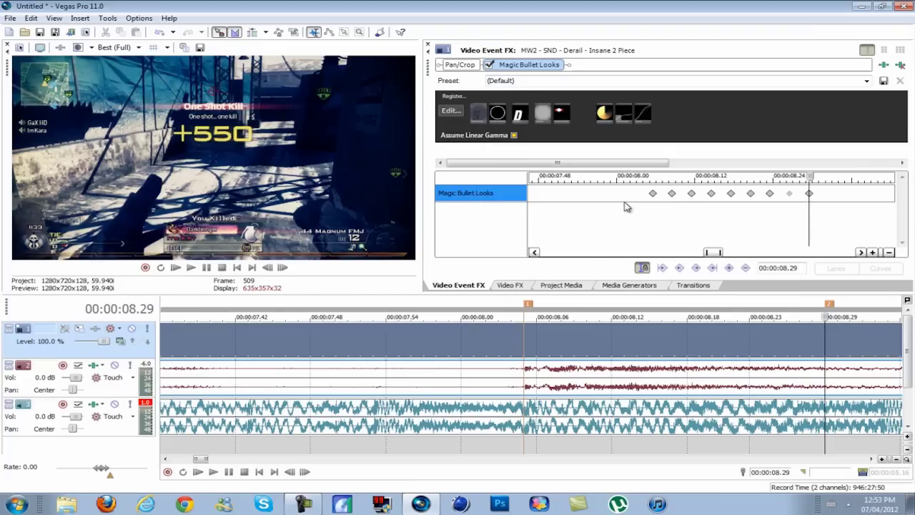
- Drop the preview quality to Draft for smoother playback
{"action": "left_click", "coordinate": [118, 47]}
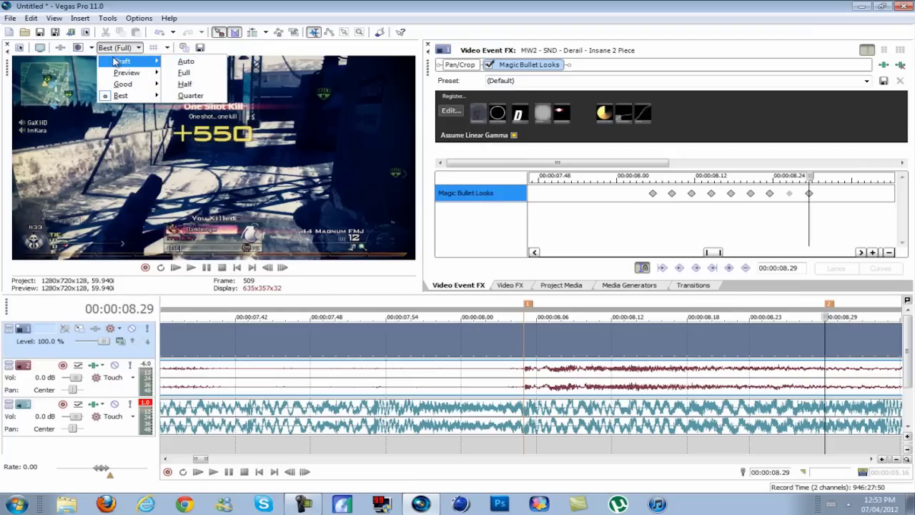
{"action": "mouse_move", "coordinate": [140, 61]}
{"action": "left_click", "coordinate": [183, 61]}
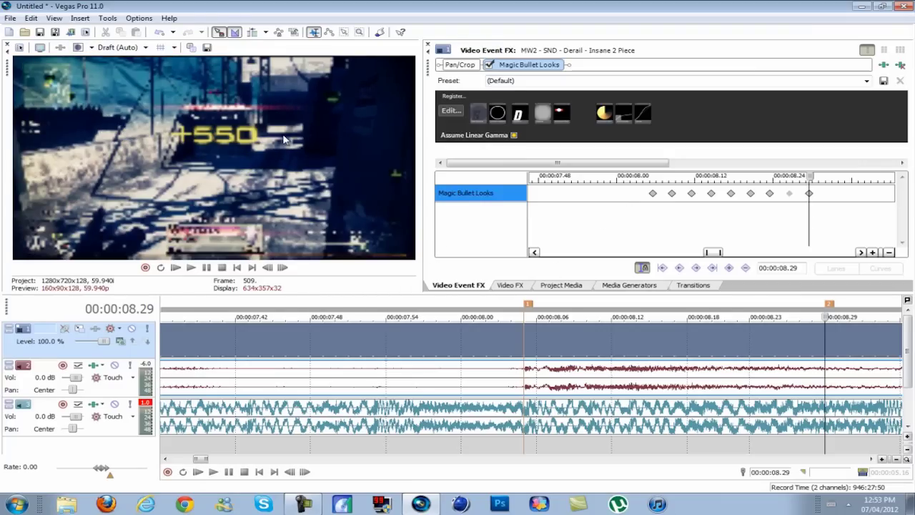
- Mark a loop region around the shot, roughly 6.9 to 8.9 seconds
{"action": "left_click", "coordinate": [521, 317]}
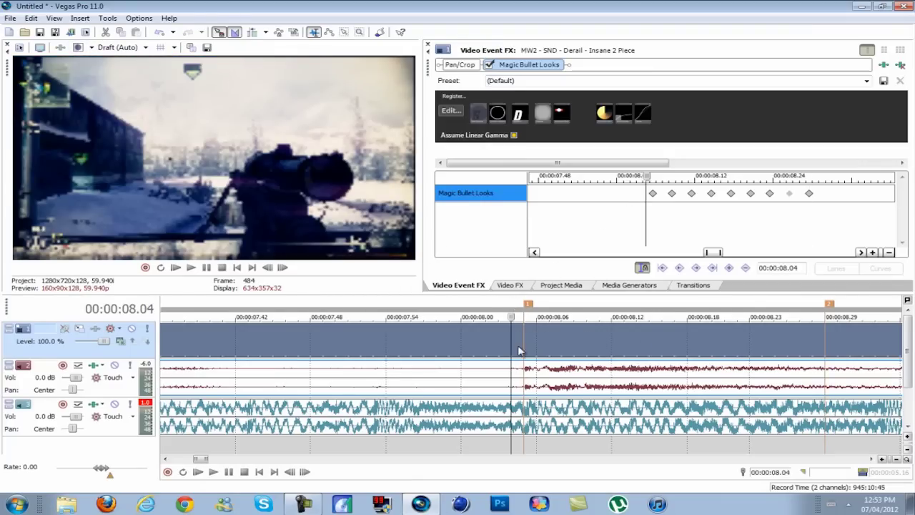
{"action": "scroll", "coordinate": [519, 354], "scroll_direction": "down", "scroll_amount": 5}
{"action": "left_click", "coordinate": [515, 440]}
{"action": "scroll", "coordinate": [513, 436], "scroll_direction": "down", "scroll_amount": 6}
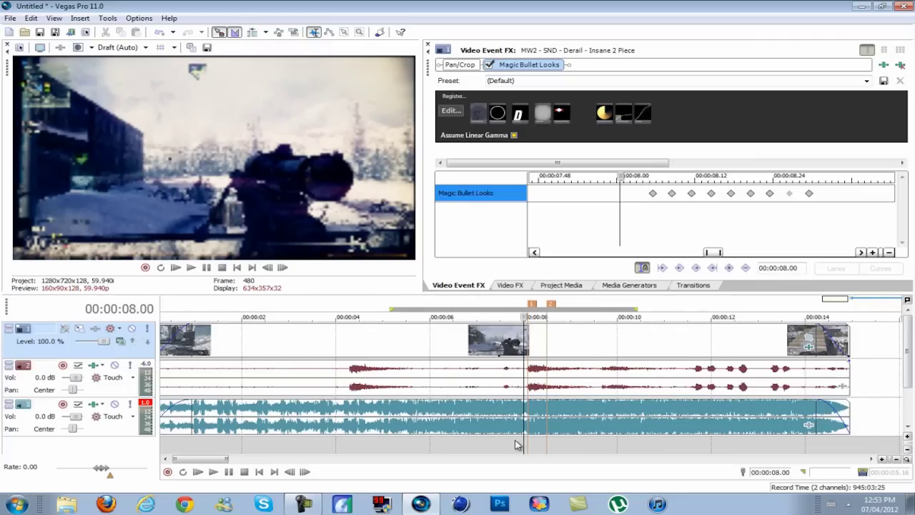
{"action": "left_click", "coordinate": [463, 431]}
{"action": "left_click_drag", "start_coordinate": [418, 440], "coordinate": [485, 436]}
- Play the looped shot region, then park the time cursor at 08.05
{"action": "key", "text": "space"}
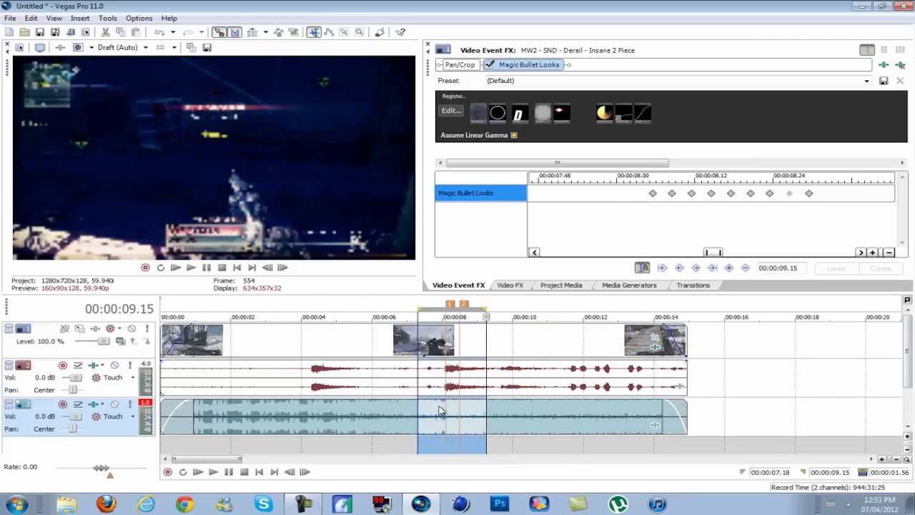
{"action": "left_click", "coordinate": [206, 267]}
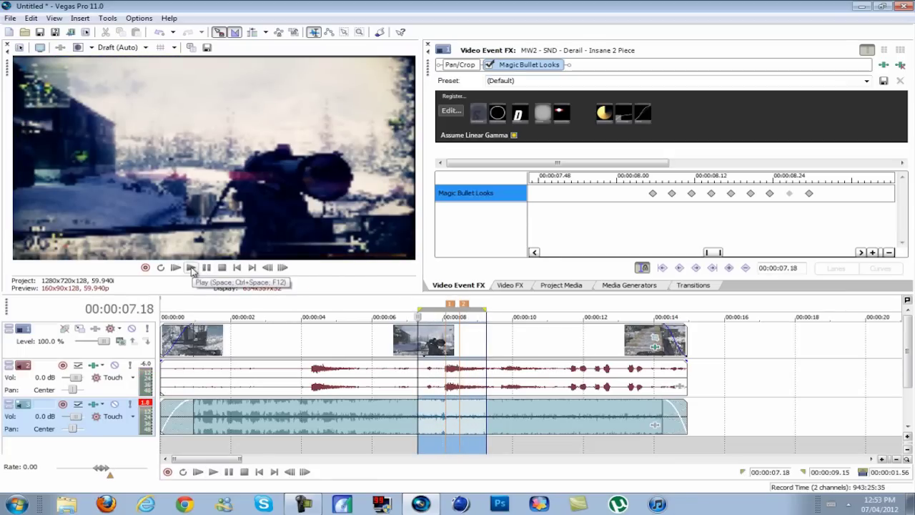
{"action": "left_click", "coordinate": [191, 267]}
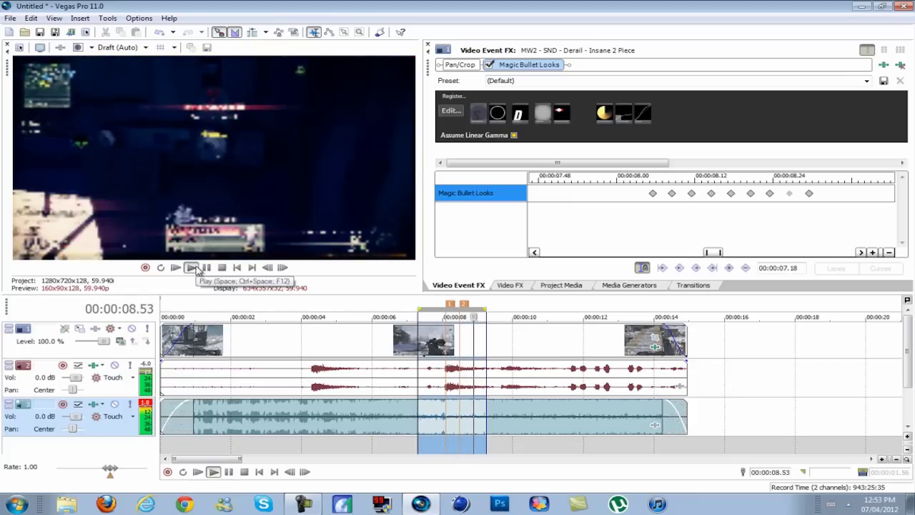
{"action": "left_click", "coordinate": [192, 268]}
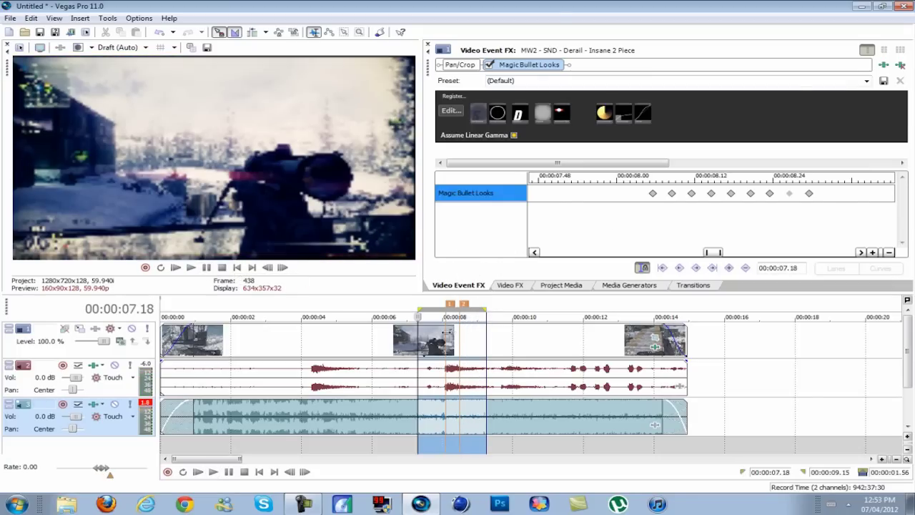
{"action": "left_click", "coordinate": [444, 335]}
{"action": "scroll", "coordinate": [444, 336], "scroll_direction": "up", "scroll_amount": 5}
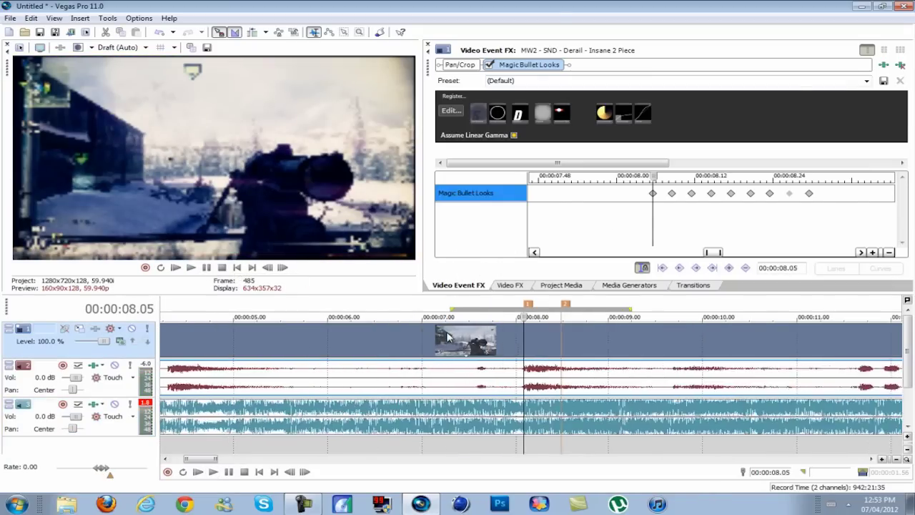
- Add Chromatic Aberration to the look at the 08.08 keyframe and apply it
{"action": "left_click", "coordinate": [673, 194]}
{"action": "left_click", "coordinate": [451, 114]}
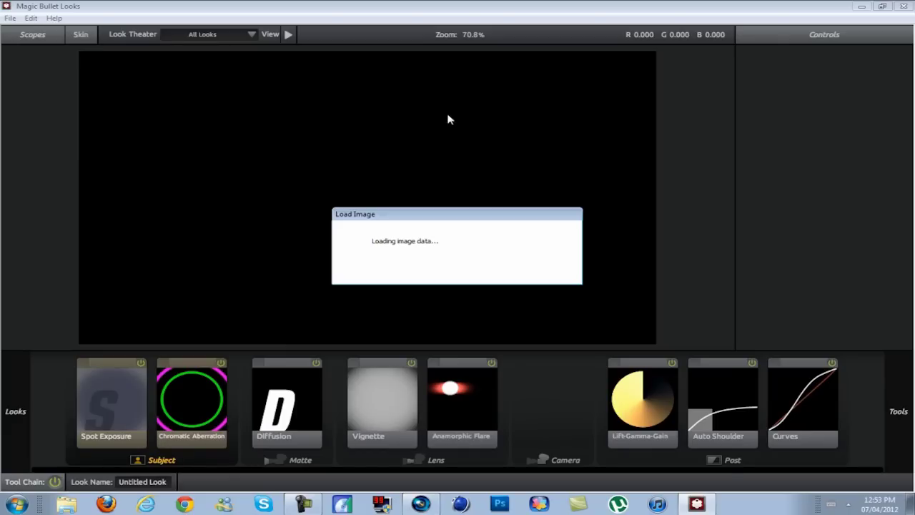
{"action": "left_click", "coordinate": [213, 387]}
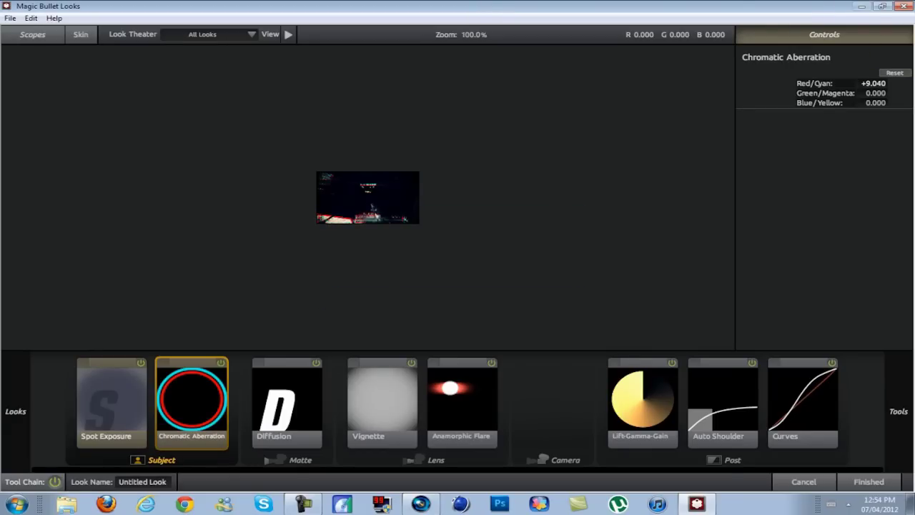
{"action": "left_click", "coordinate": [862, 481]}
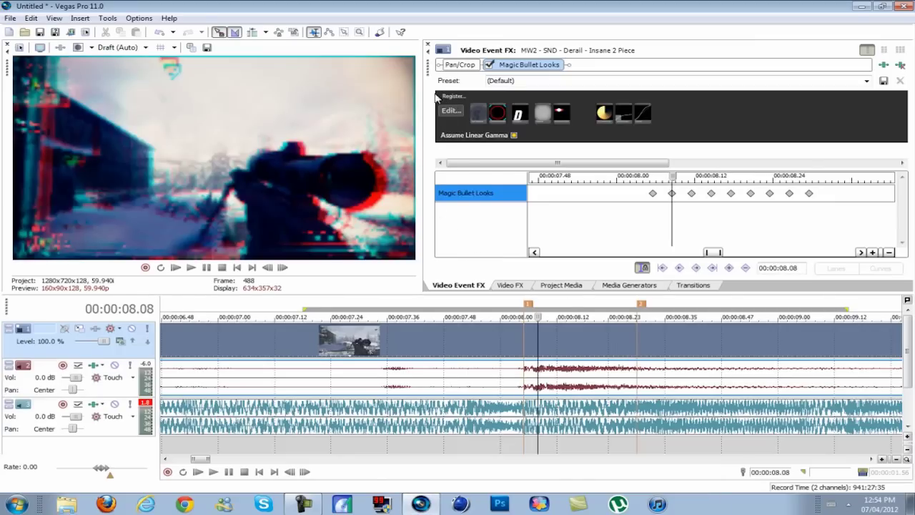
- Set the preview quality to Best (Full)
{"action": "left_click", "coordinate": [122, 47]}
{"action": "left_click", "coordinate": [122, 47]}
{"action": "left_click", "coordinate": [122, 47]}
{"action": "mouse_move", "coordinate": [128, 99]}
{"action": "left_click", "coordinate": [182, 106]}
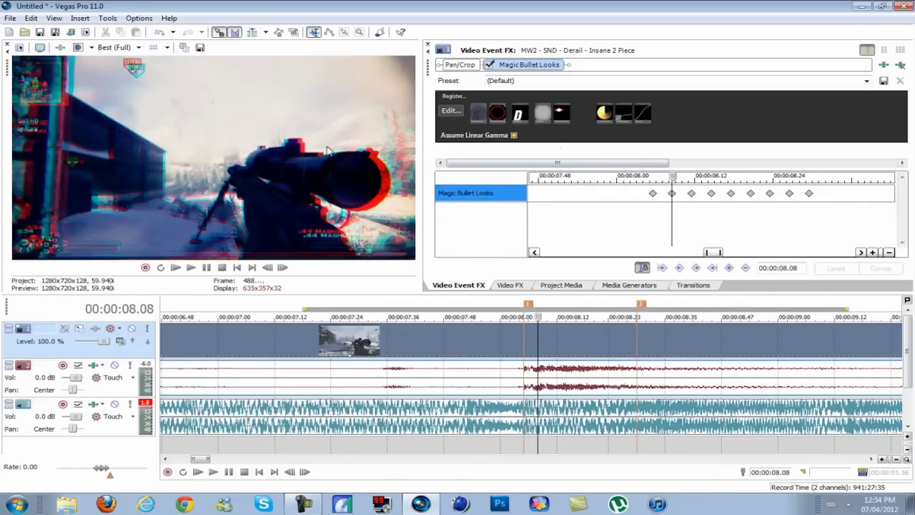
- Retune the 08.11 keyframe's look, then check the split at later keyframes through 08.26
{"action": "left_click", "coordinate": [691, 193]}
{"action": "left_click", "coordinate": [451, 110]}
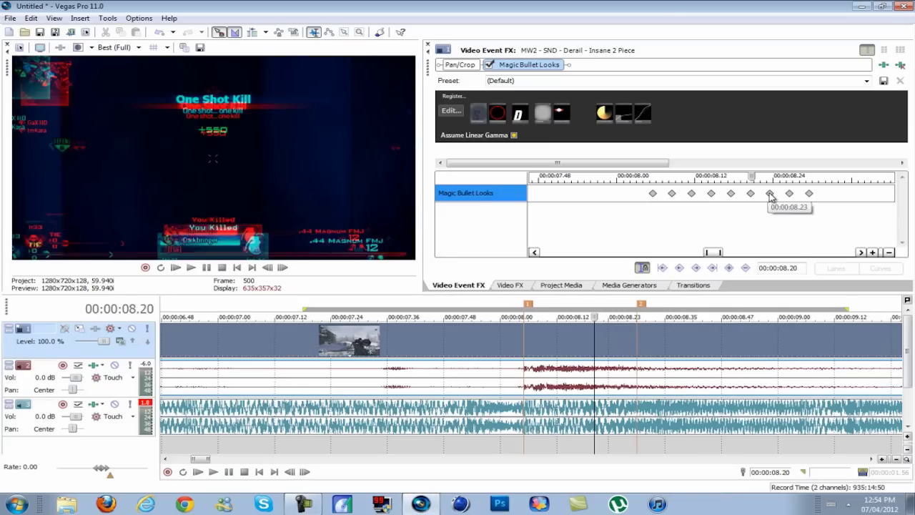
{"action": "left_click", "coordinate": [770, 193]}
{"action": "left_click", "coordinate": [730, 193]}
{"action": "left_click", "coordinate": [751, 193]}
{"action": "left_click", "coordinate": [789, 193]}
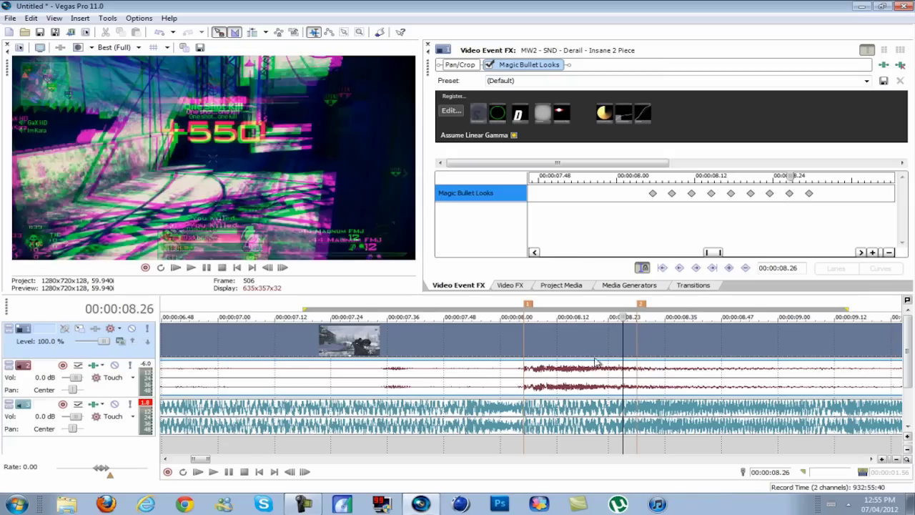
- Return the preview to Draft (Auto) quality and replay the looped section around the shot
{"action": "left_click", "coordinate": [125, 47]}
{"action": "left_click", "coordinate": [186, 64]}
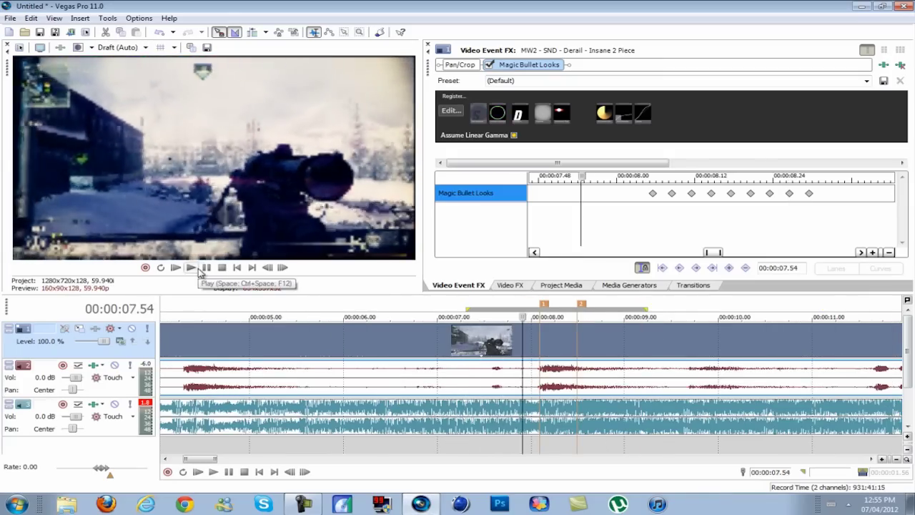
{"action": "left_click", "coordinate": [191, 267]}
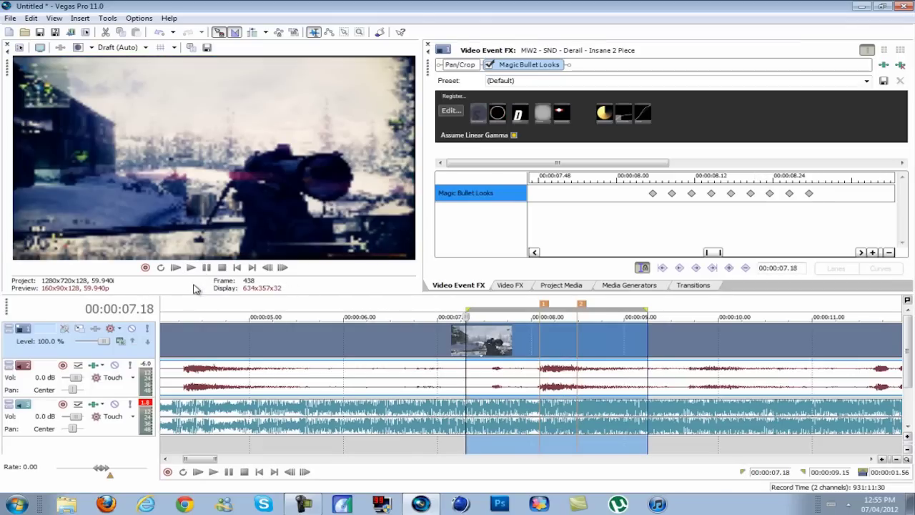
{"action": "left_click", "coordinate": [191, 267]}
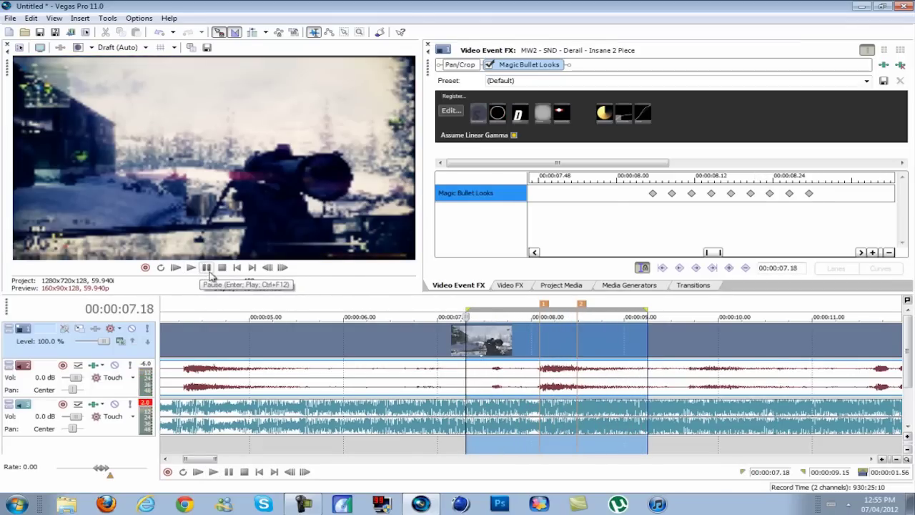
- Put the time cursor back at 08.05 and bring up Windows Explorer
{"action": "left_click", "coordinate": [571, 333]}
{"action": "scroll", "coordinate": [528, 334], "scroll_direction": "down", "scroll_amount": 5}
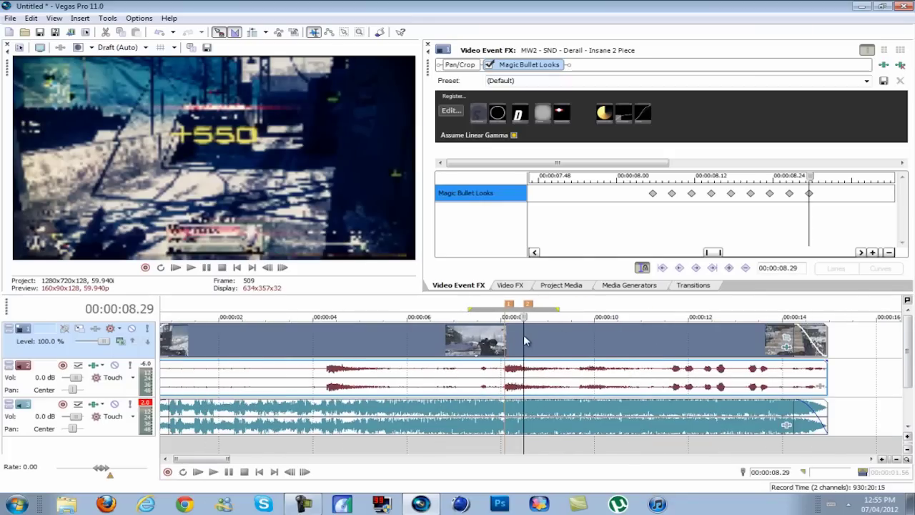
{"action": "scroll", "coordinate": [417, 336], "scroll_direction": "up", "scroll_amount": 3}
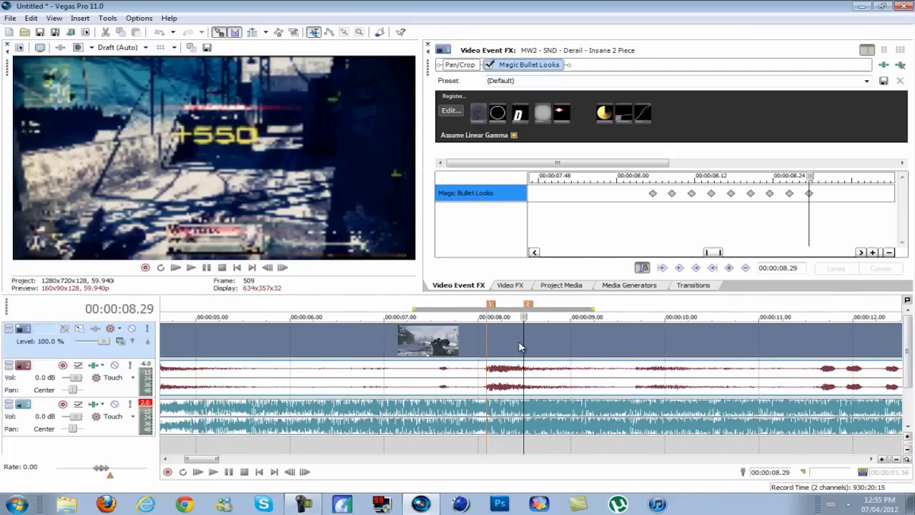
{"action": "left_click", "coordinate": [485, 349]}
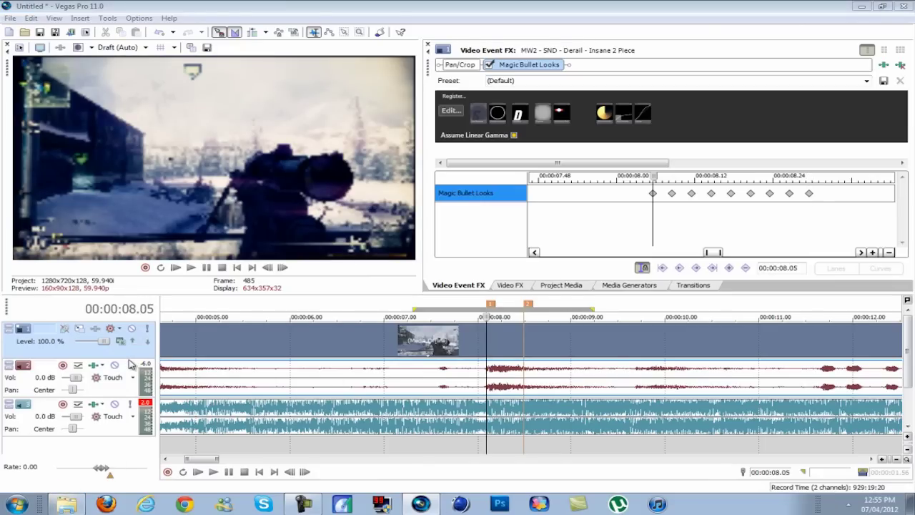
{"action": "left_click", "coordinate": [66, 504]}
- Browse to BtS Editing Pack > Gun Sounds > COD Snipers > MW2 in Explorer
{"action": "left_click_drag", "start_coordinate": [248, 212], "coordinate": [250, 248]}
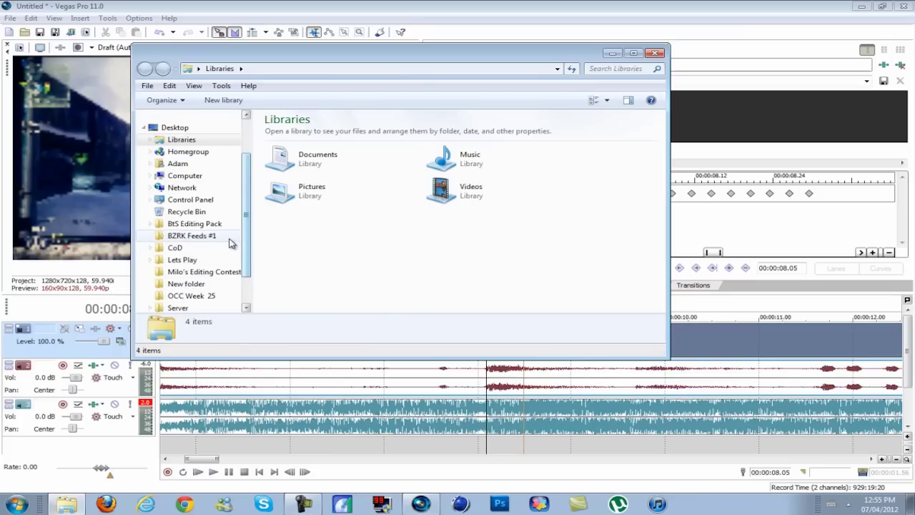
{"action": "scroll", "coordinate": [241, 249], "scroll_direction": "down", "scroll_amount": 1}
{"action": "scroll", "coordinate": [243, 248], "scroll_direction": "up", "scroll_amount": 1}
{"action": "scroll", "coordinate": [238, 245], "scroll_direction": "down", "scroll_amount": 1}
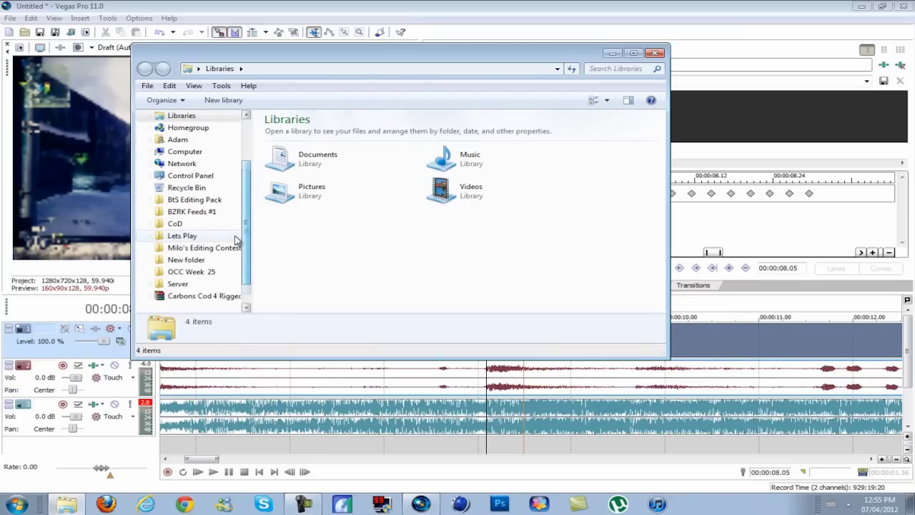
{"action": "left_click", "coordinate": [193, 200]}
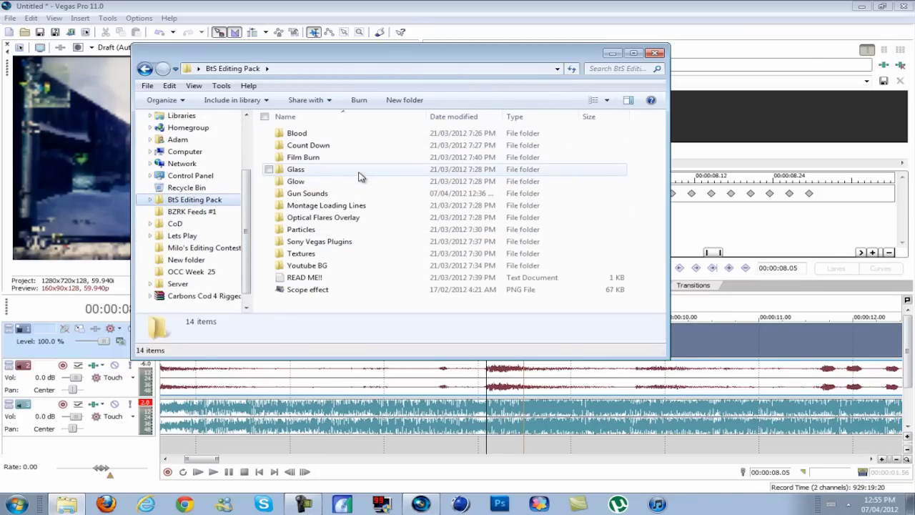
{"action": "mouse_move", "coordinate": [359, 176]}
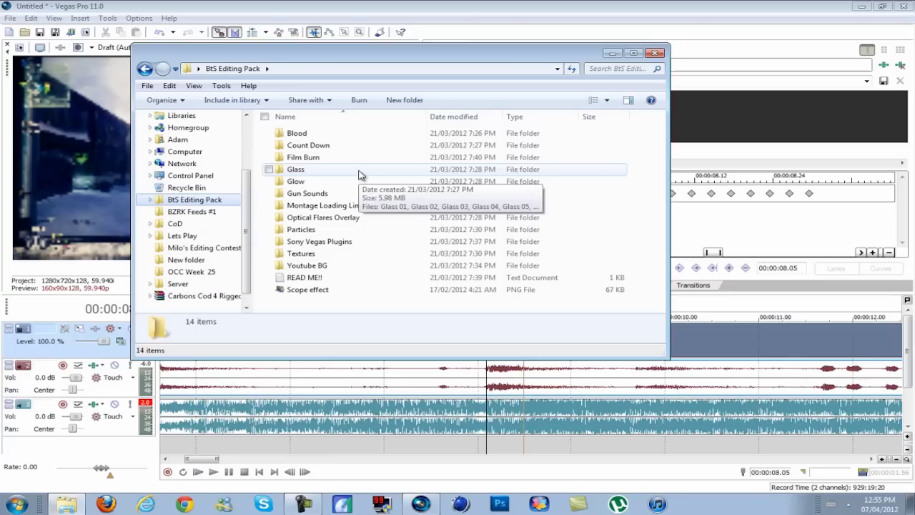
{"action": "double_click", "coordinate": [361, 193]}
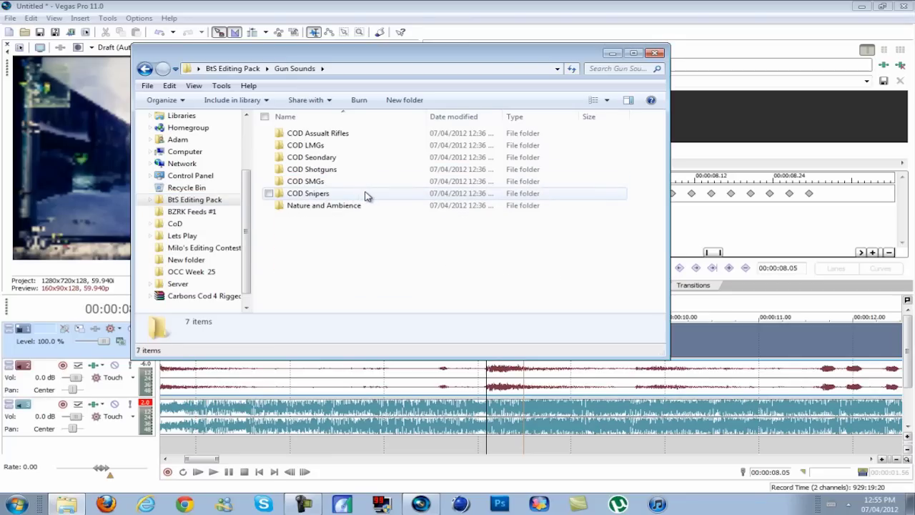
{"action": "double_click", "coordinate": [342, 192]}
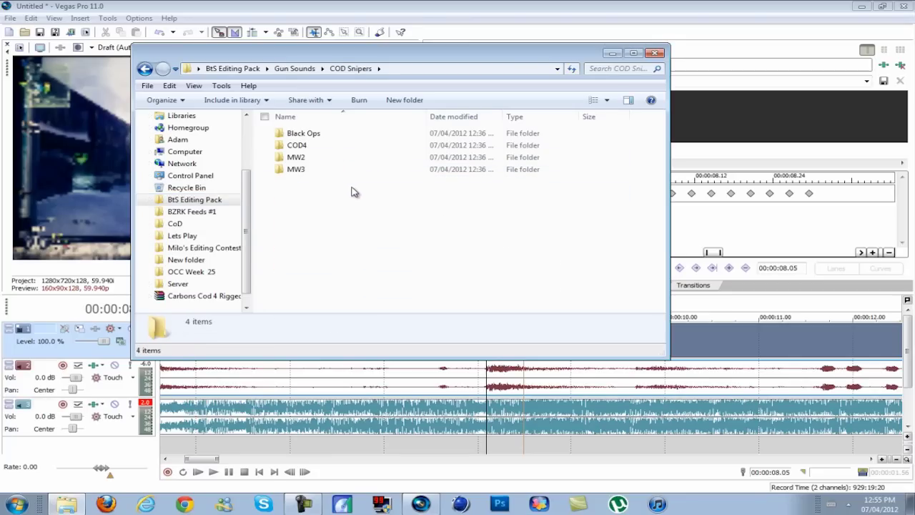
{"action": "double_click", "coordinate": [314, 157]}
- Drag the Intervention sound onto a new Vegas audio track at 08.05
{"action": "left_click_drag", "start_coordinate": [321, 171], "coordinate": [519, 475]}
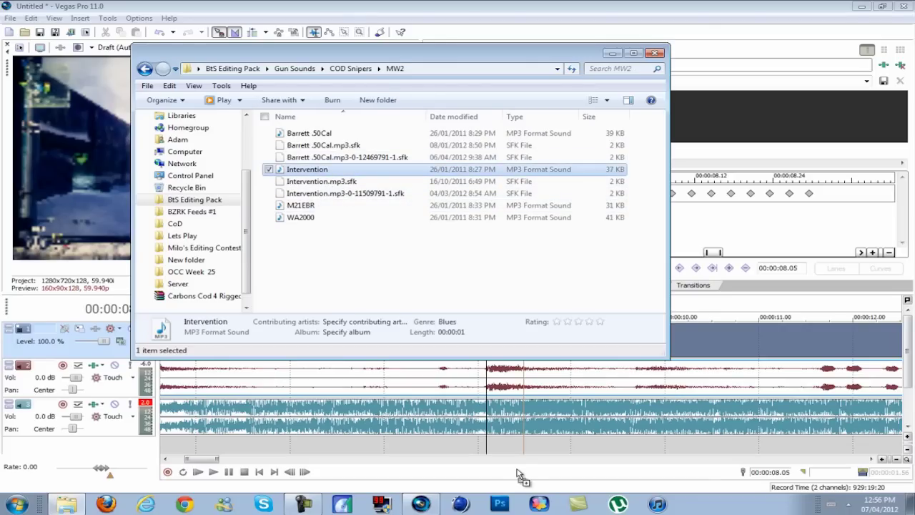
{"action": "left_click_drag", "start_coordinate": [482, 405], "coordinate": [482, 405]}
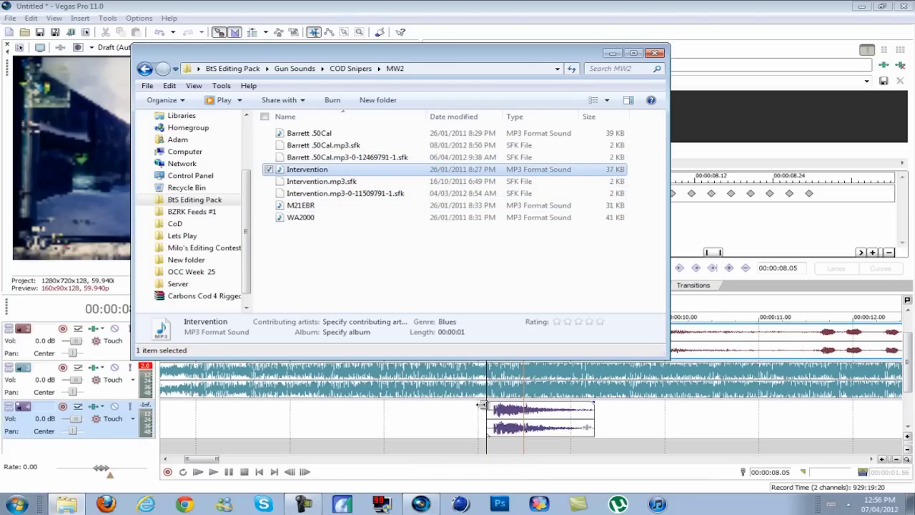
{"action": "left_click", "coordinate": [490, 414]}
- Slide the Intervention clip so its gunshot onset hits 08.05, then preview it
{"action": "scroll", "coordinate": [493, 417], "scroll_direction": "up", "scroll_amount": 5}
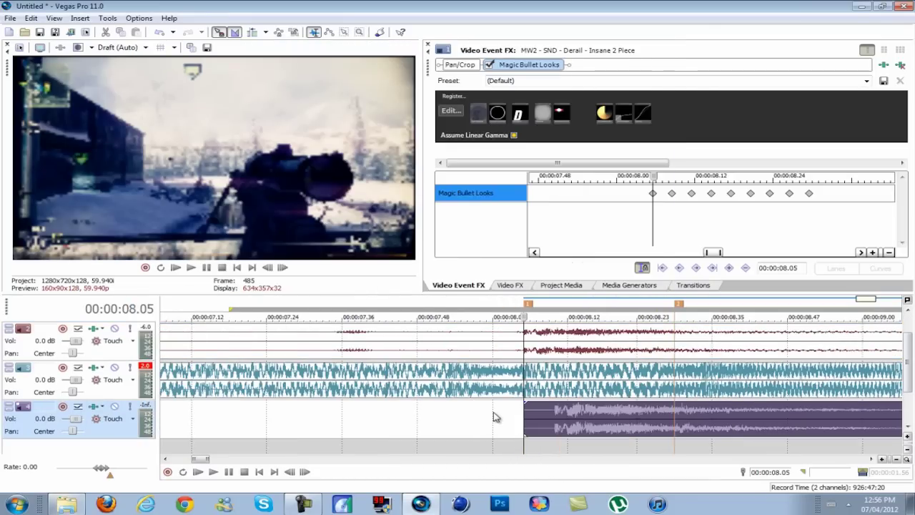
{"action": "mouse_move", "coordinate": [555, 422]}
{"action": "left_mouse_down"}
{"action": "mouse_move", "coordinate": [583, 423]}
{"action": "mouse_move", "coordinate": [557, 414]}
{"action": "left_mouse_up"}
{"action": "scroll", "coordinate": [556, 413], "scroll_direction": "up", "scroll_amount": 6}
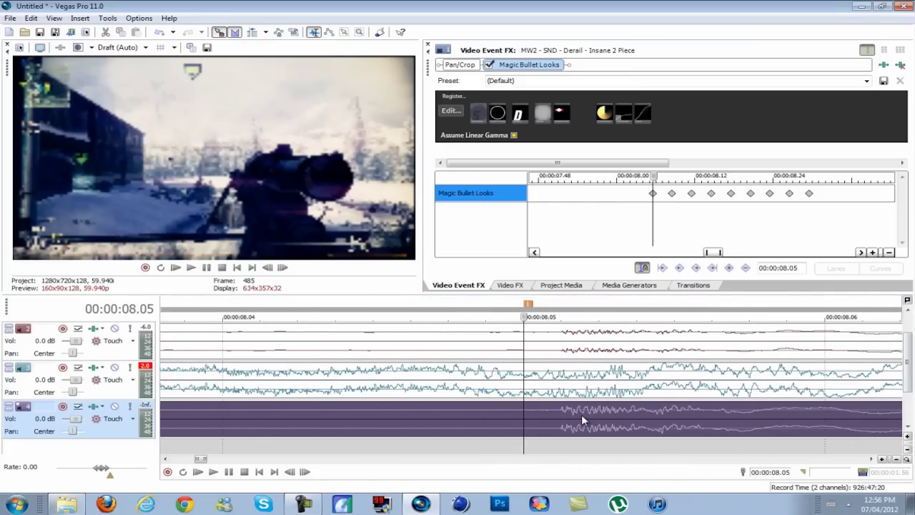
{"action": "scroll", "coordinate": [561, 411], "scroll_direction": "down", "scroll_amount": 4}
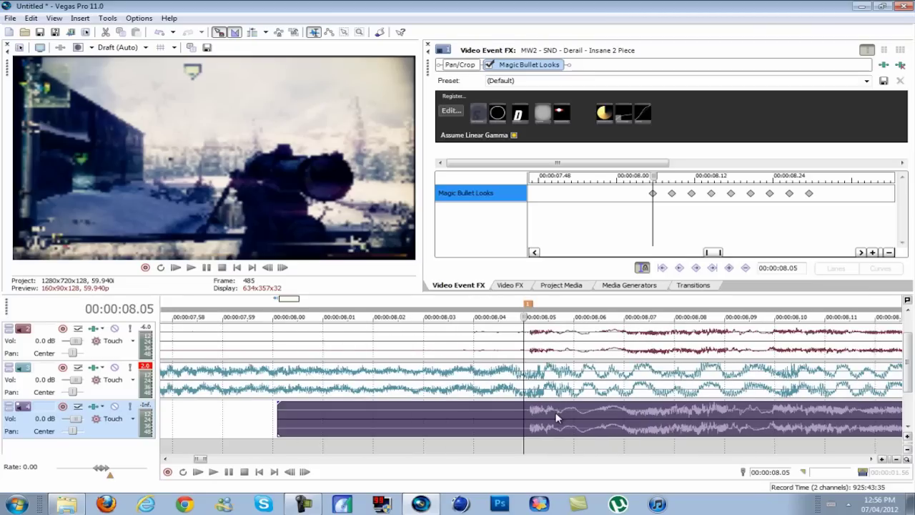
{"action": "key", "text": "space"}
{"action": "key", "text": "space"}
{"action": "scroll", "coordinate": [539, 410], "scroll_direction": "up", "scroll_amount": 3}
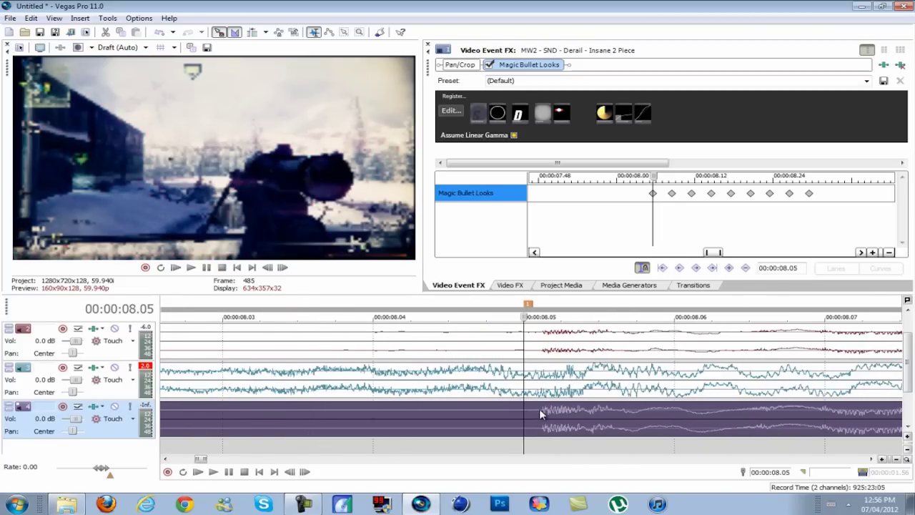